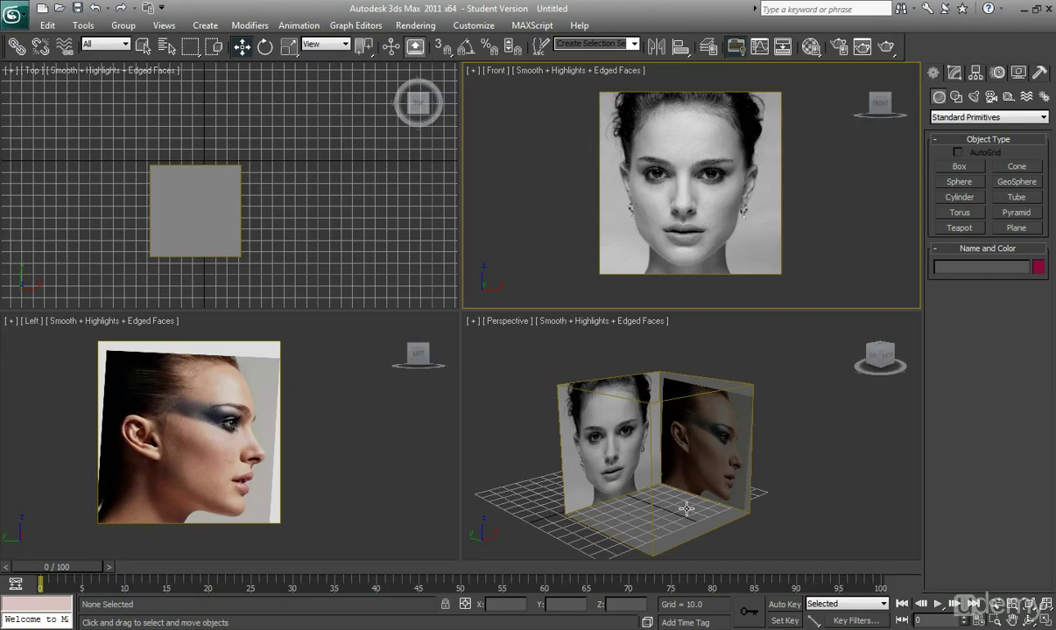
- Pan, zoom and orbit the Perspective view to look at the front face image inside the box
middle_click_drag(686, 508, 656, 458)
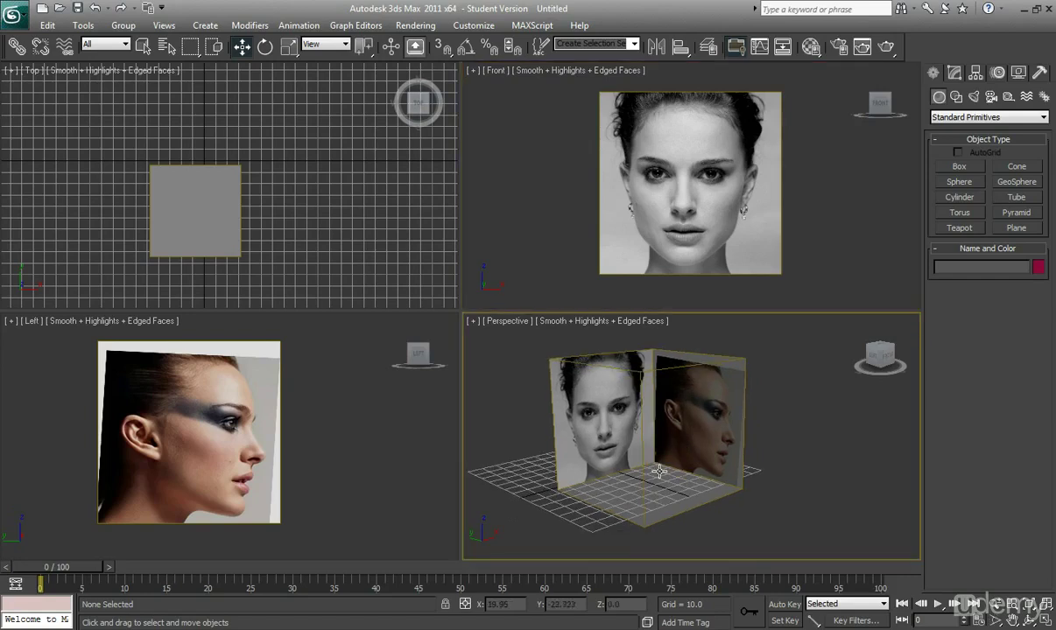
scroll(661, 475, "up", 4)
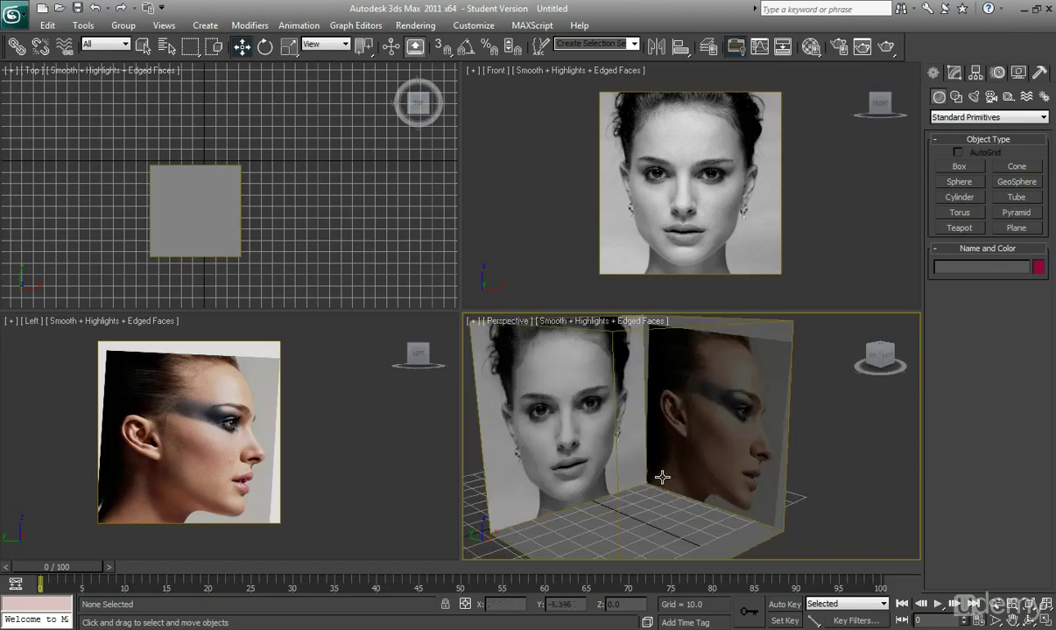
middle_click_drag(638, 443, 682, 447)
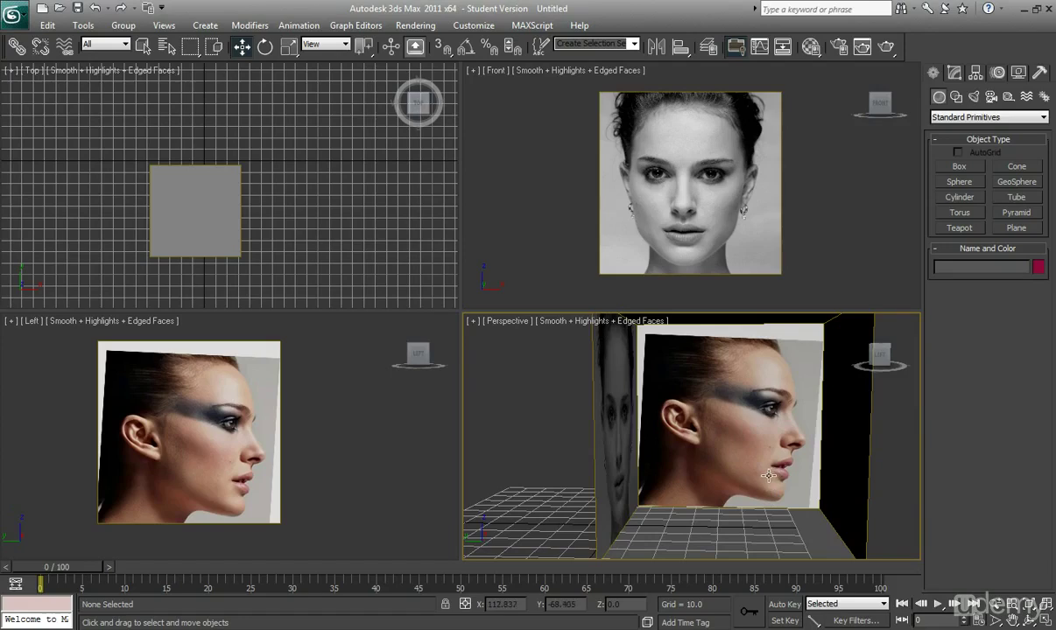
middle_click_drag(711, 455, 705, 481, "alt")
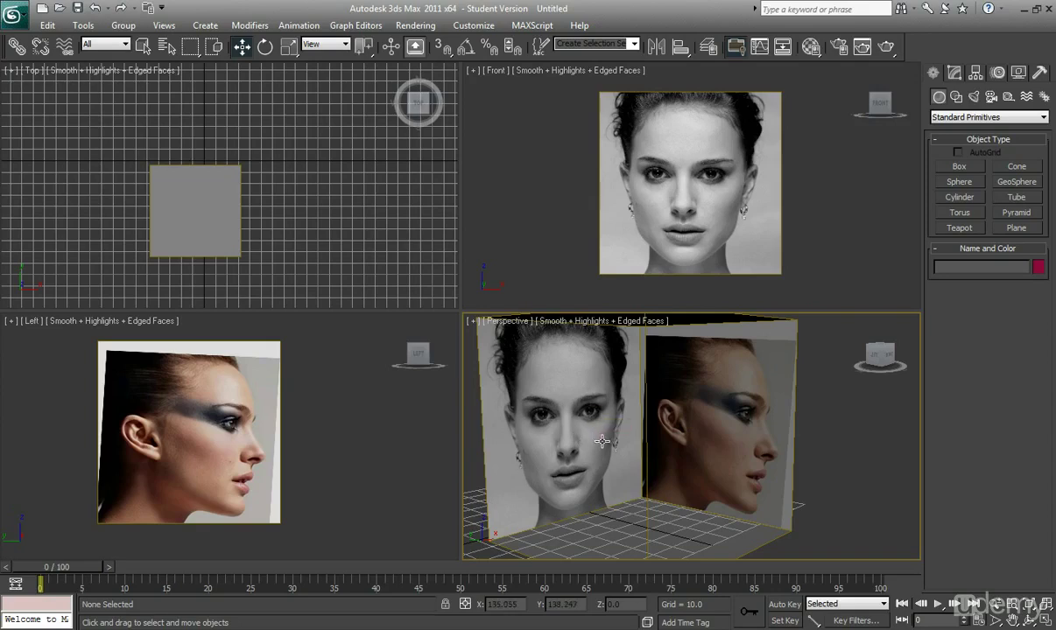
mouse_move(823, 629)
- In Photoshop, show Layer 1 and Layer 2, toggling Layer 2 to compare before leaving it visible
key("alt+Tab")
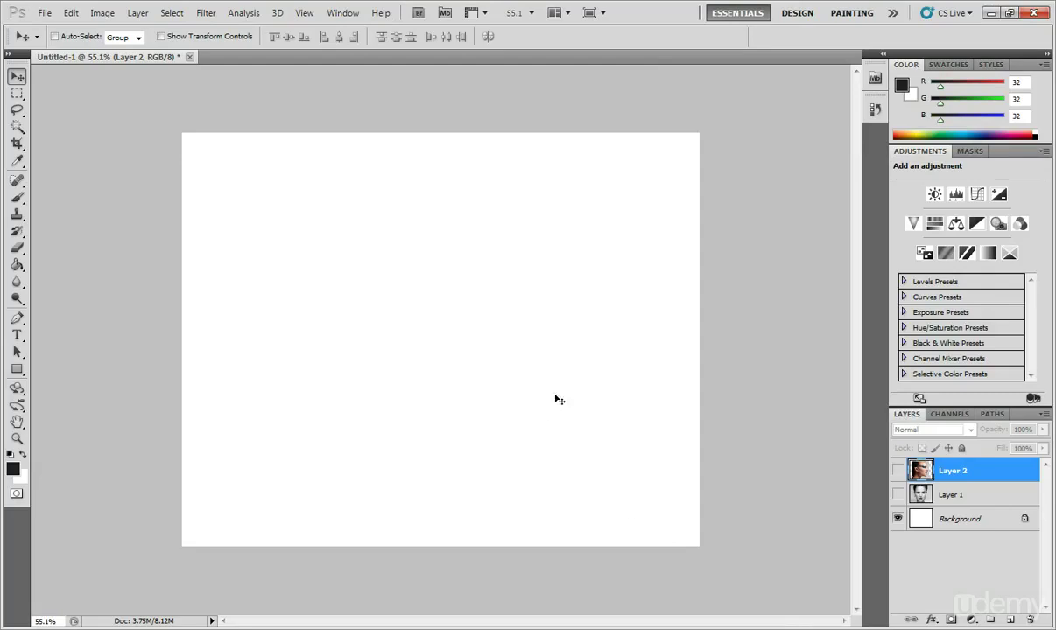
left_click(898, 496)
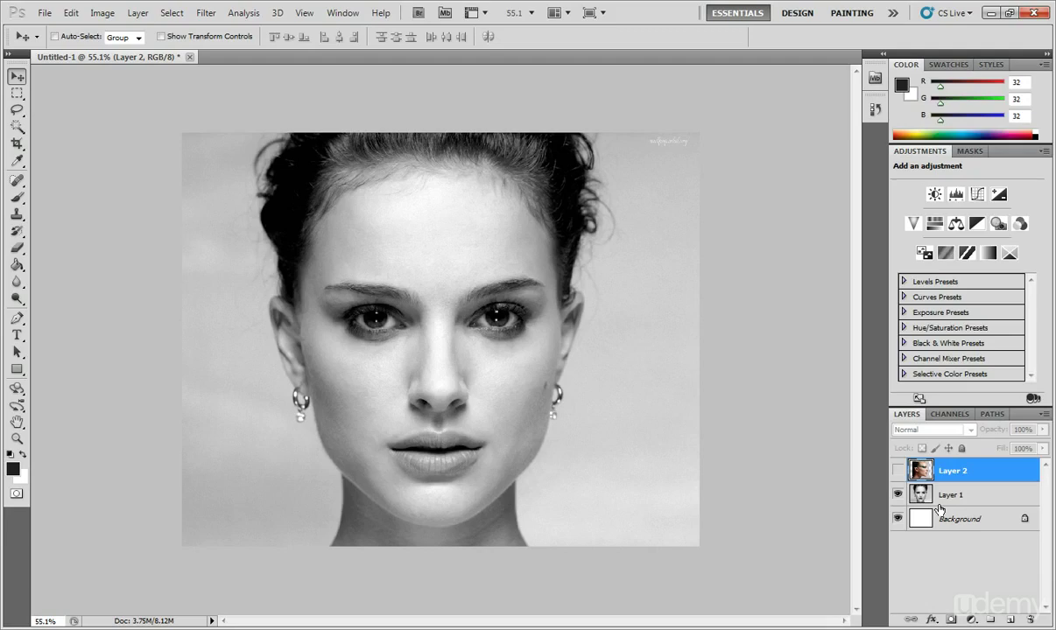
left_click(898, 472)
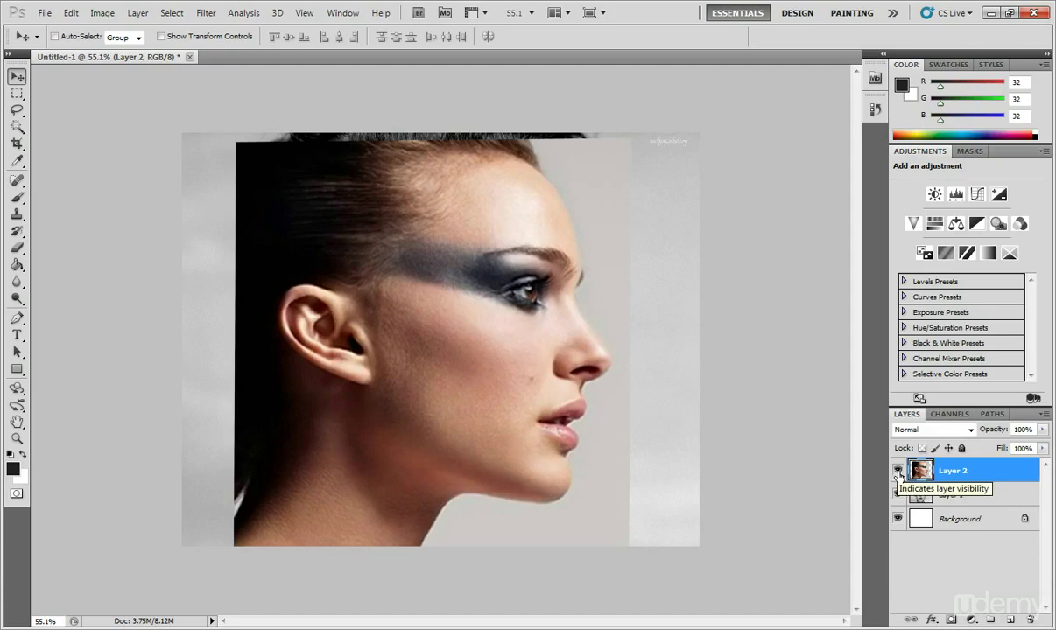
left_click(898, 473)
left_click(897, 472)
left_click(897, 473)
left_click(898, 473)
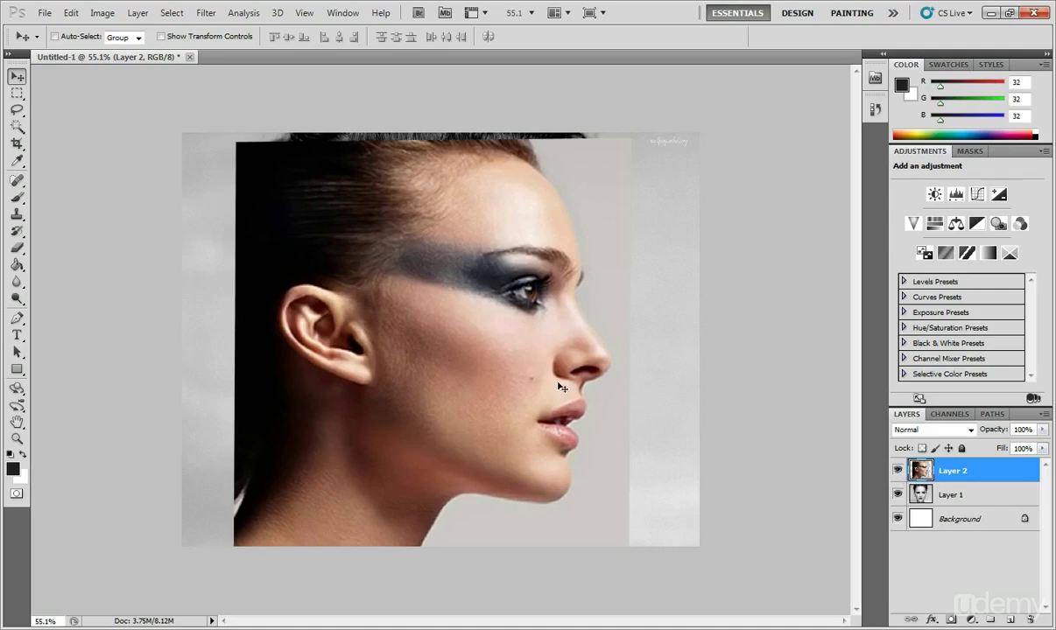
- Set Layer 2's opacity to 55% and move the profile left and down over the front face
left_click_drag(561, 383, 435, 366)
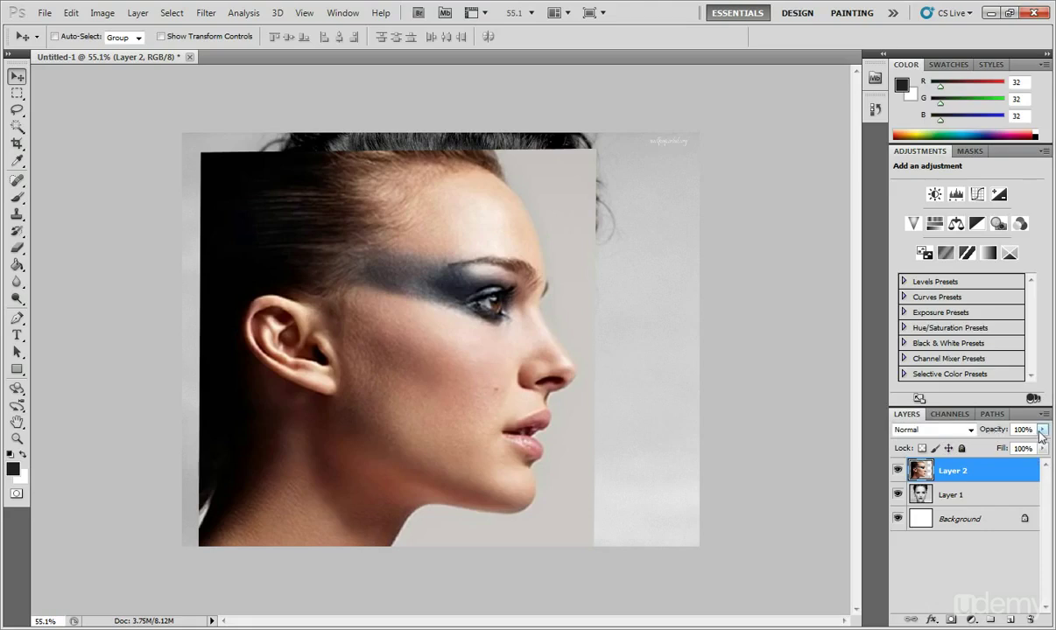
left_click(1042, 430)
left_click_drag(1042, 446, 1011, 452)
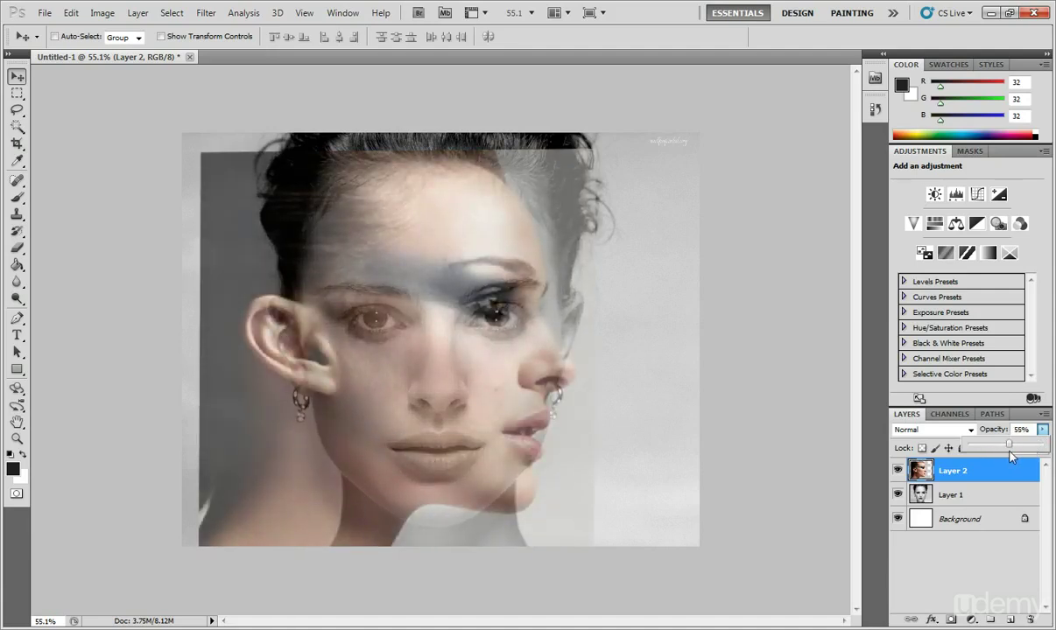
left_click(486, 413)
left_click_drag(478, 408, 344, 425)
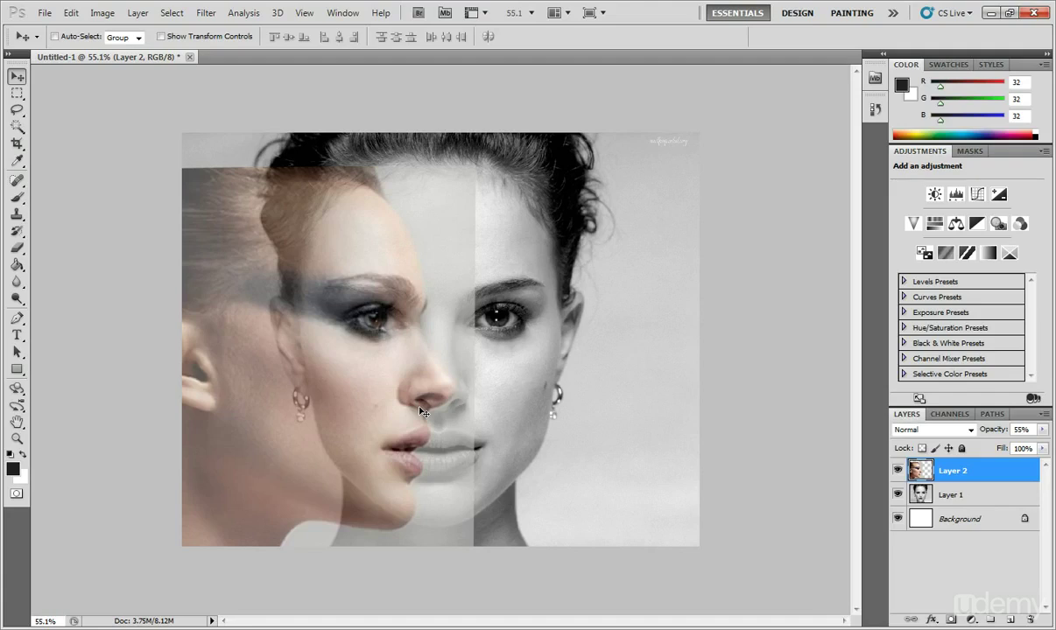
- Hide Layer 2 briefly to check the front face, then show it again
left_click(897, 471)
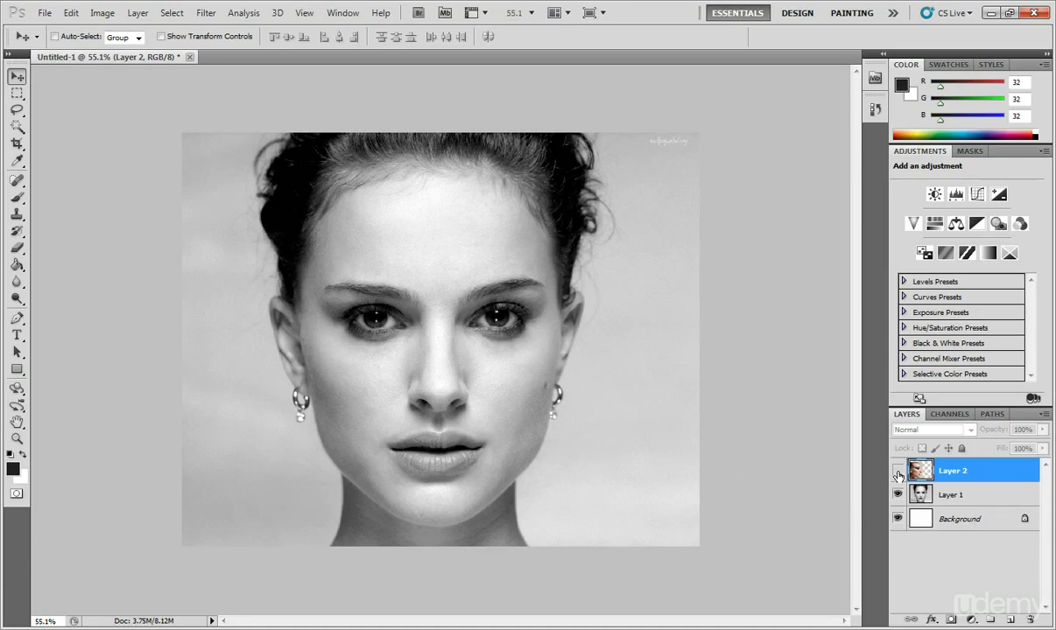
left_click(898, 474)
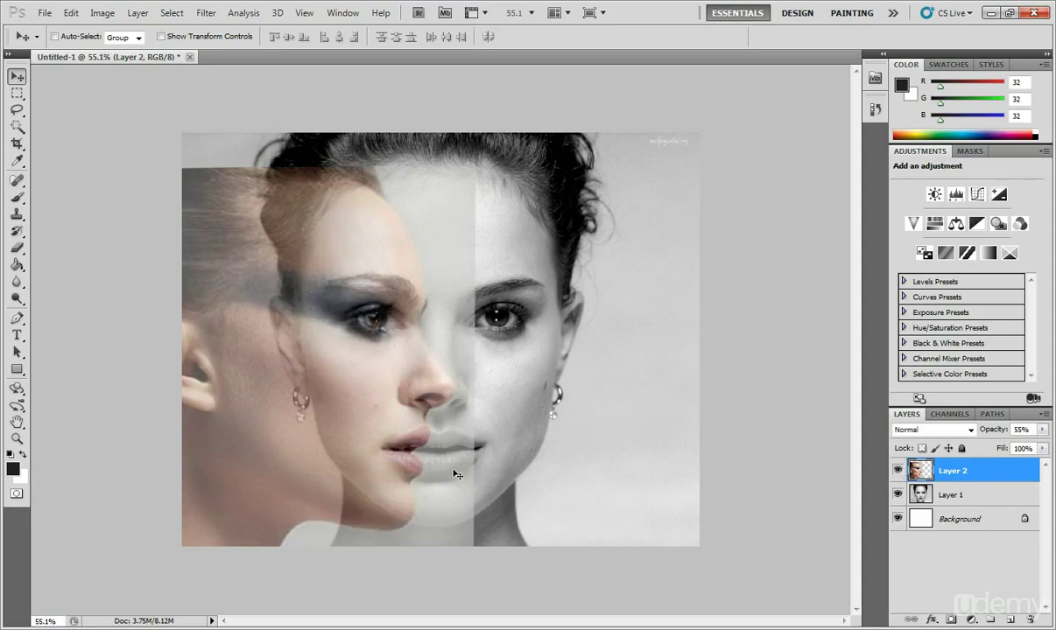
- Free Transform Layer 2, rotating it about 2.53° clockwise and repositioning it over the front face
key("ctrl+t")
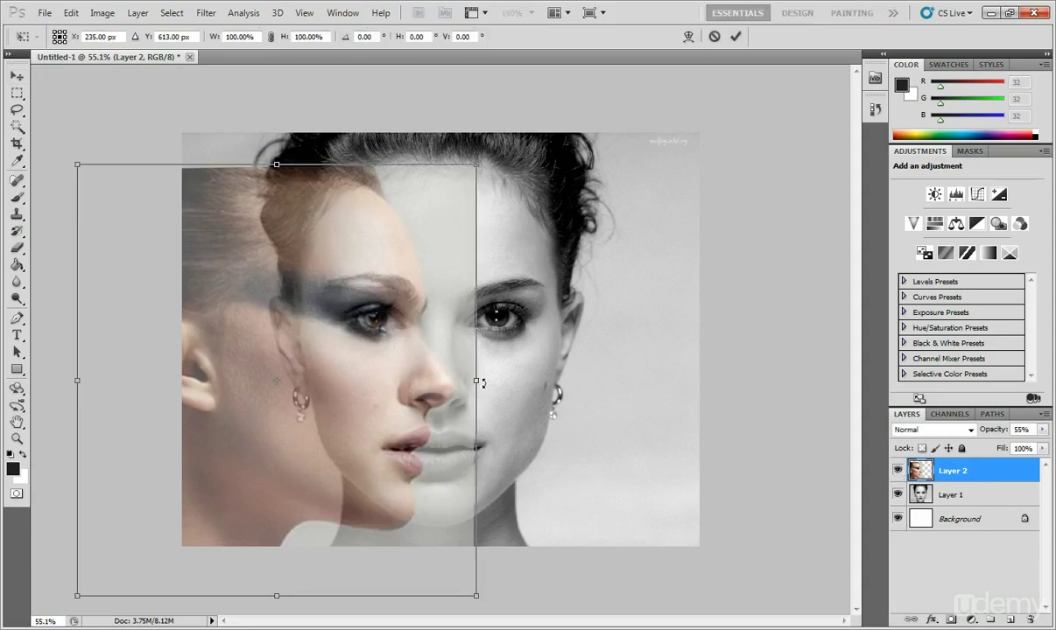
left_click_drag(484, 376, 500, 397)
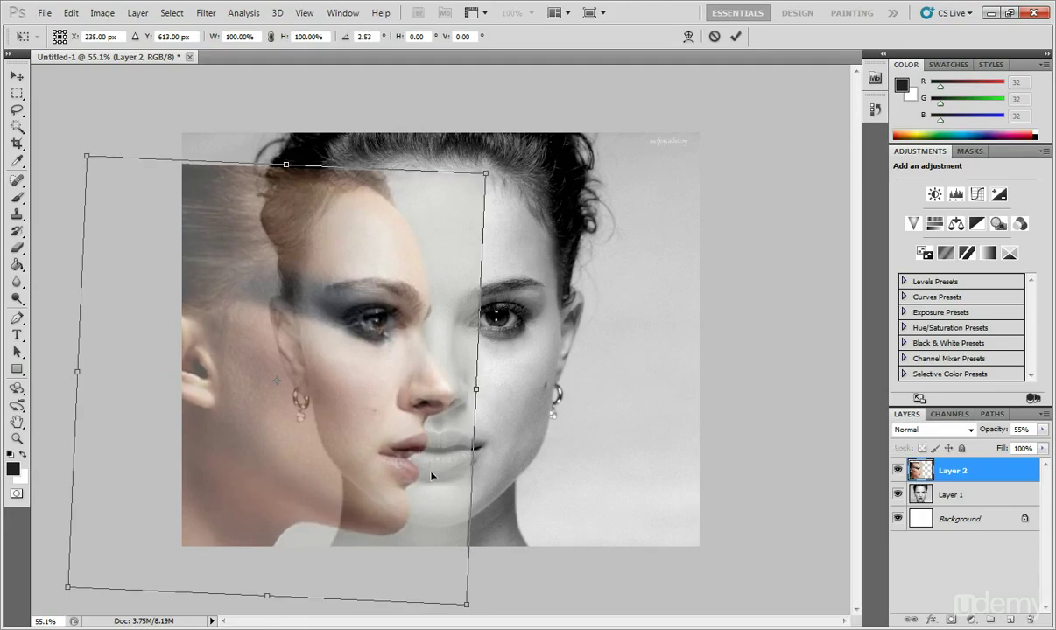
left_click_drag(430, 476, 426, 443)
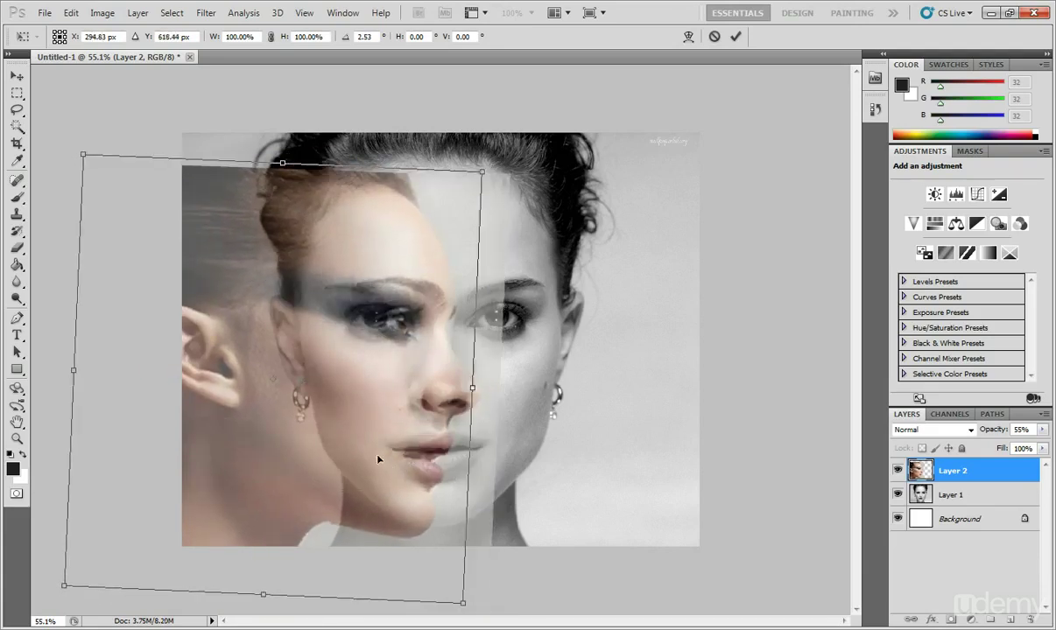
left_click_drag(370, 453, 341, 426)
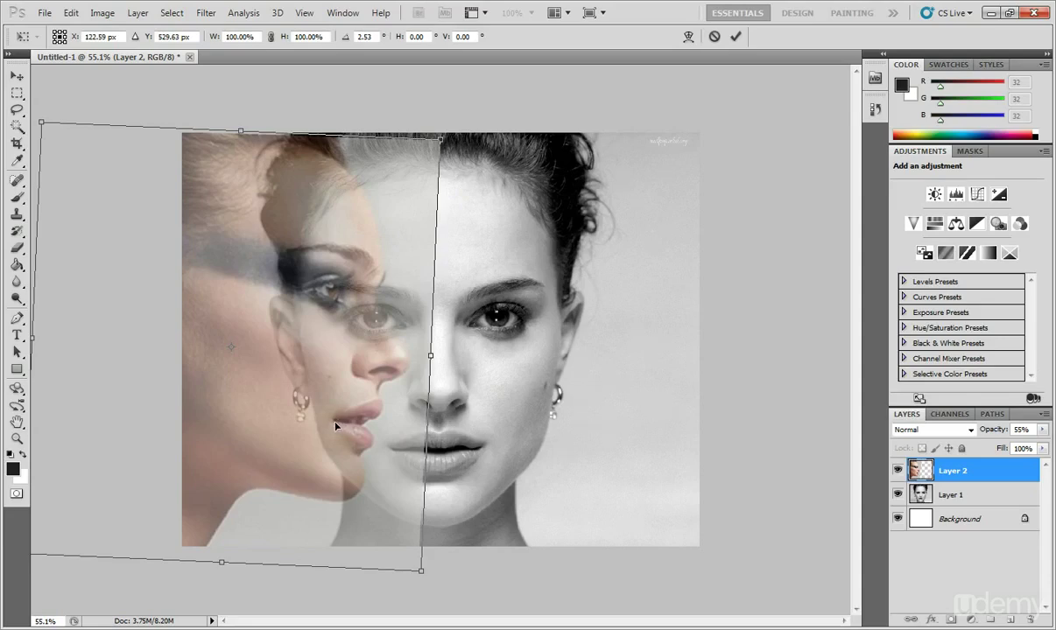
left_click_drag(314, 296, 365, 365)
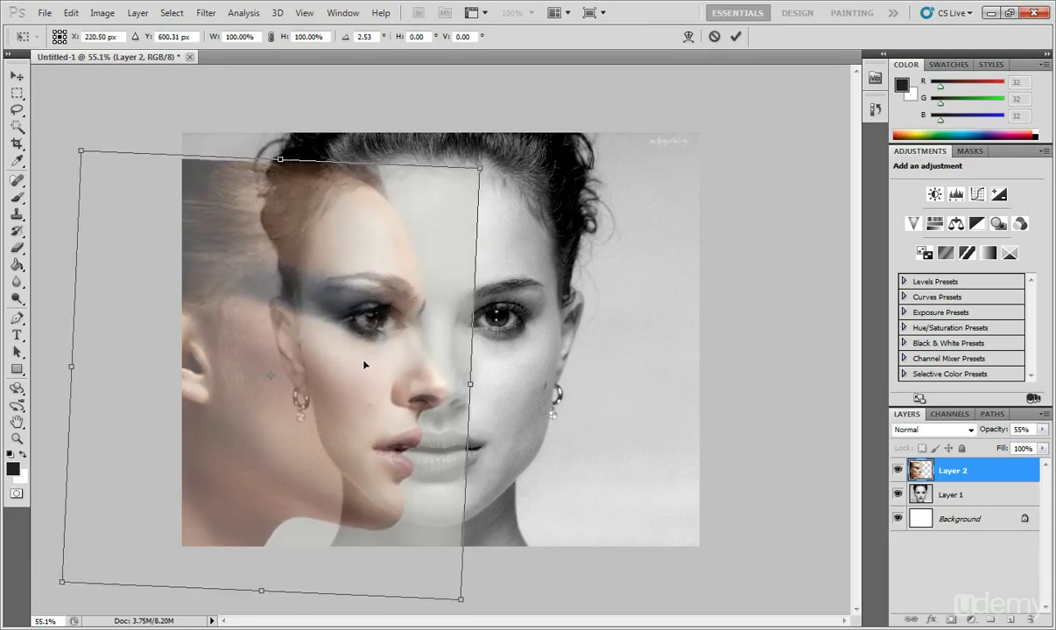
key("Return")
- Drag Layer 2 in small amounts until its eyes, nose and lips overlap the front portrait
left_click_drag(365, 462, 398, 464)
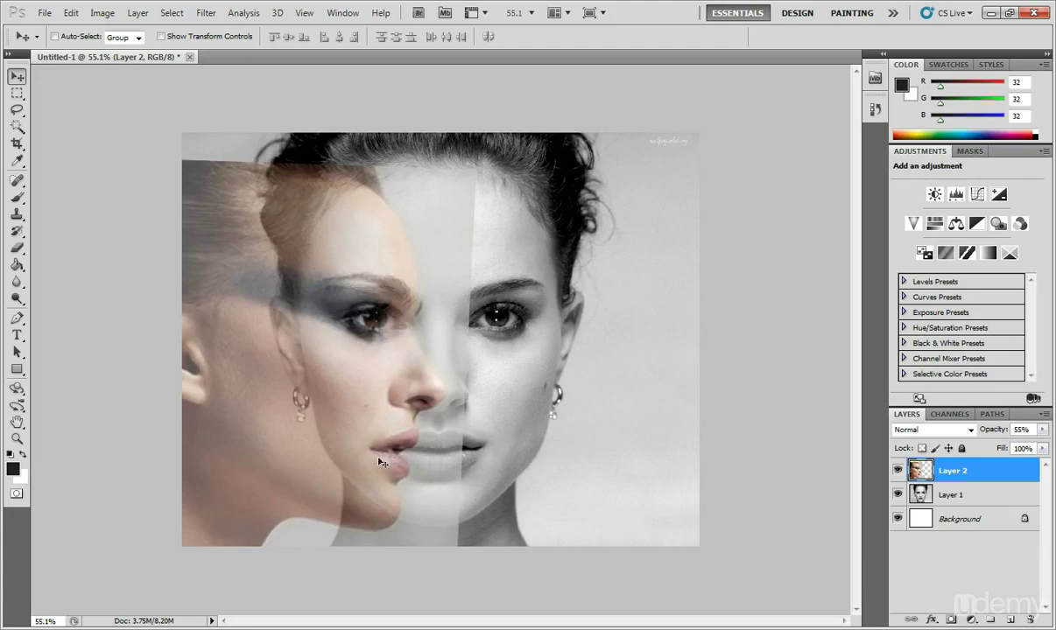
mouse_move(398, 459)
left_mouse_down()
mouse_move(389, 455)
mouse_move(398, 457)
left_mouse_up()
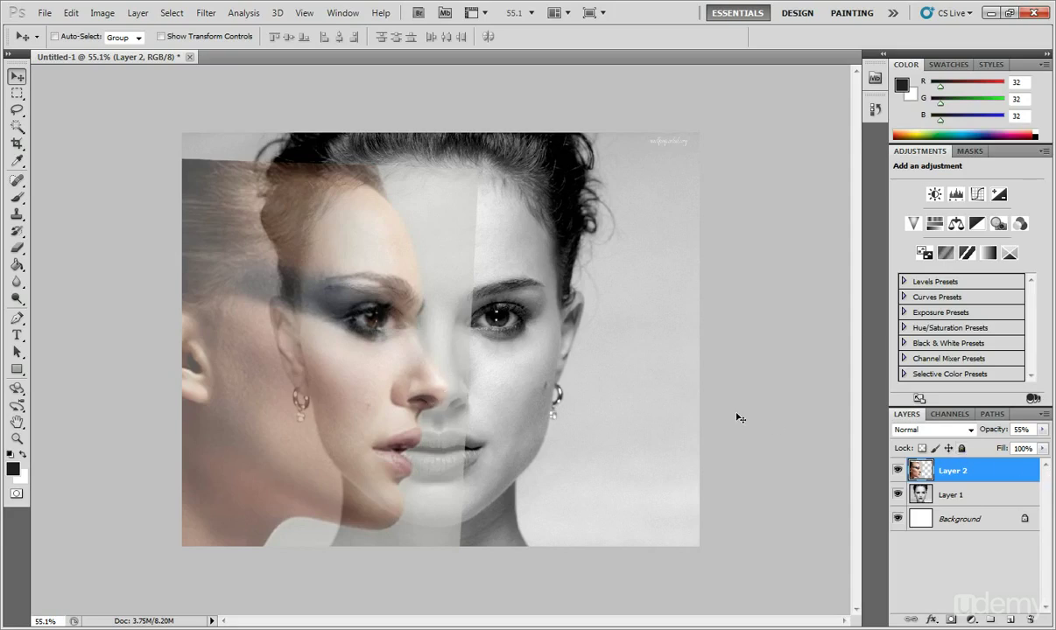
mouse_move(409, 438)
left_mouse_down()
mouse_move(429, 450)
mouse_move(413, 452)
left_mouse_up()
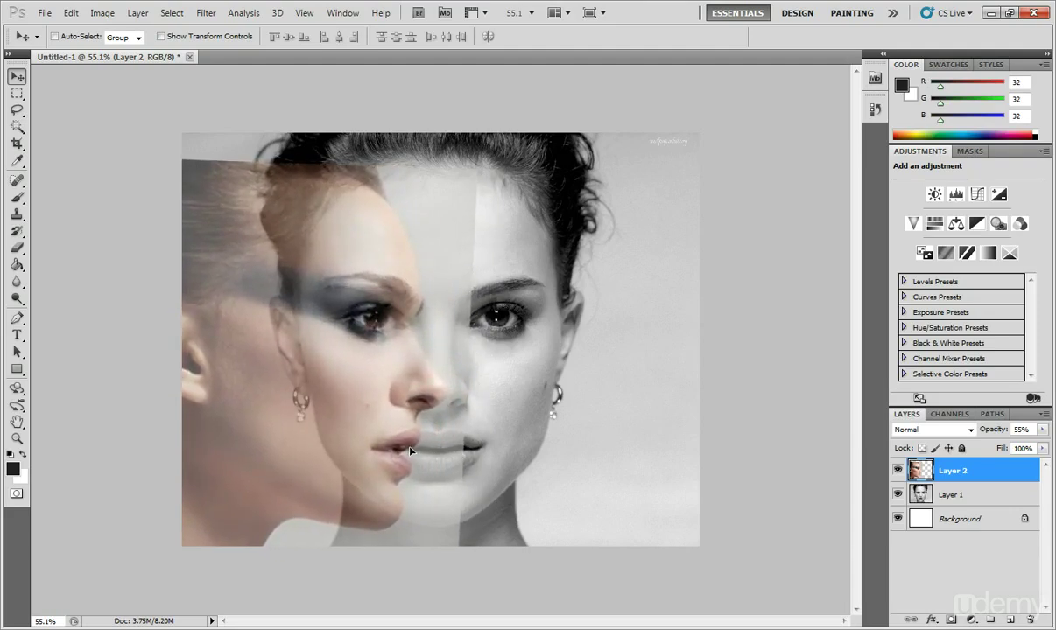
- Return Layer 2's opacity to 100%
left_click(1042, 430)
left_click_drag(1008, 445, 1048, 445)
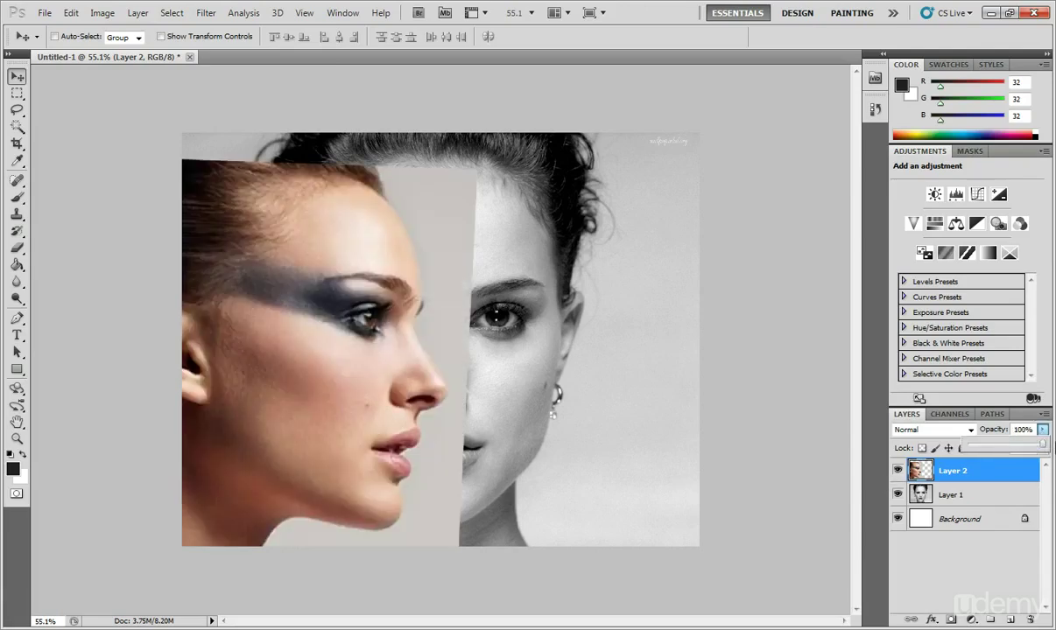
left_click(442, 430)
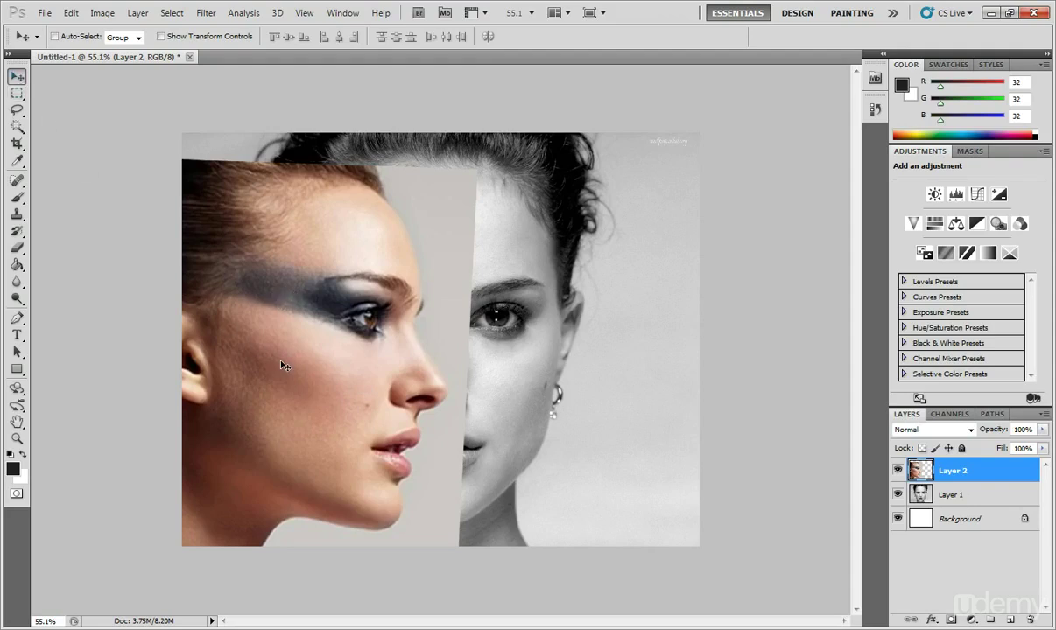
- Nudge Layer 2 right with Shift+arrow keys so it covers the front portrait
key("shift+Right")
key("shift+Right")
key("shift+Right")
key("shift+Right")
key("shift+Right")
key("shift+Right")
key("shift+Right")
key("shift+Right")
key("shift+Right")
key("shift+Right")
key("shift+Right")
key("shift+Right")
key("shift+Right")
key("shift+Right")
key("shift+Right")
key("shift+Right")
key("shift+Right")
key("shift+Right")
key("shift+Right")
key("shift+Right")
key("shift+Right")
key("shift+Right")
key("shift+Right")
key("shift+Right")
key("shift+Right")
key("shift+Right")
key("shift+Right")
key("shift+Right")
key("shift+Right")
key("shift+Right")
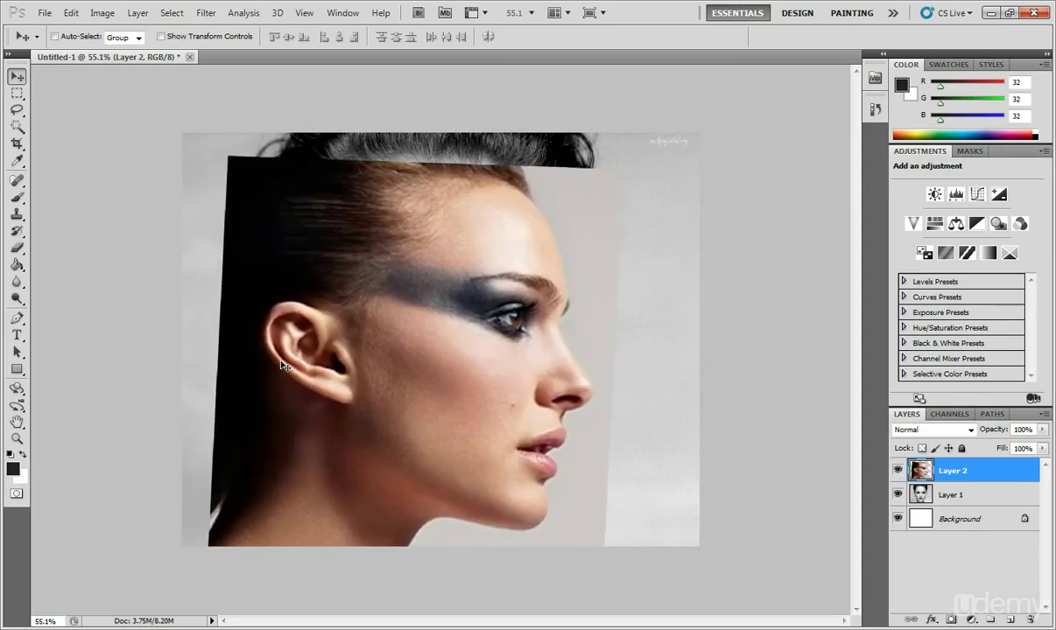
key("shift+Left")
key("shift+Left")
key("shift+Left")
key("shift+Right")
key("shift+Right")
- Crop the canvas to a tighter square around the faces
left_click(18, 145)
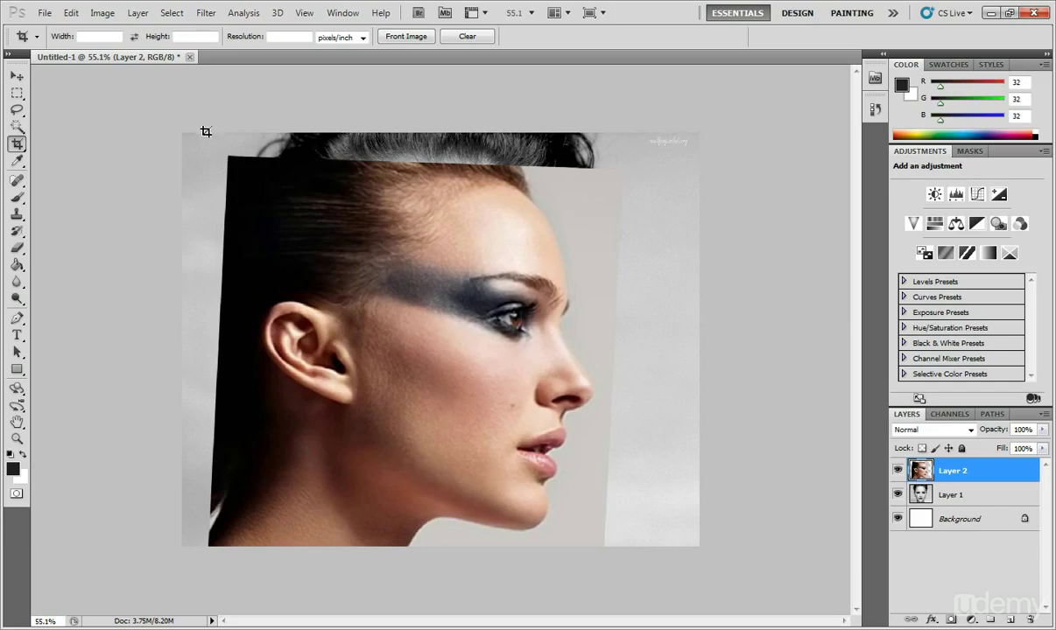
left_click_drag(208, 132, 521, 444)
left_click_drag(640, 443, 692, 551)
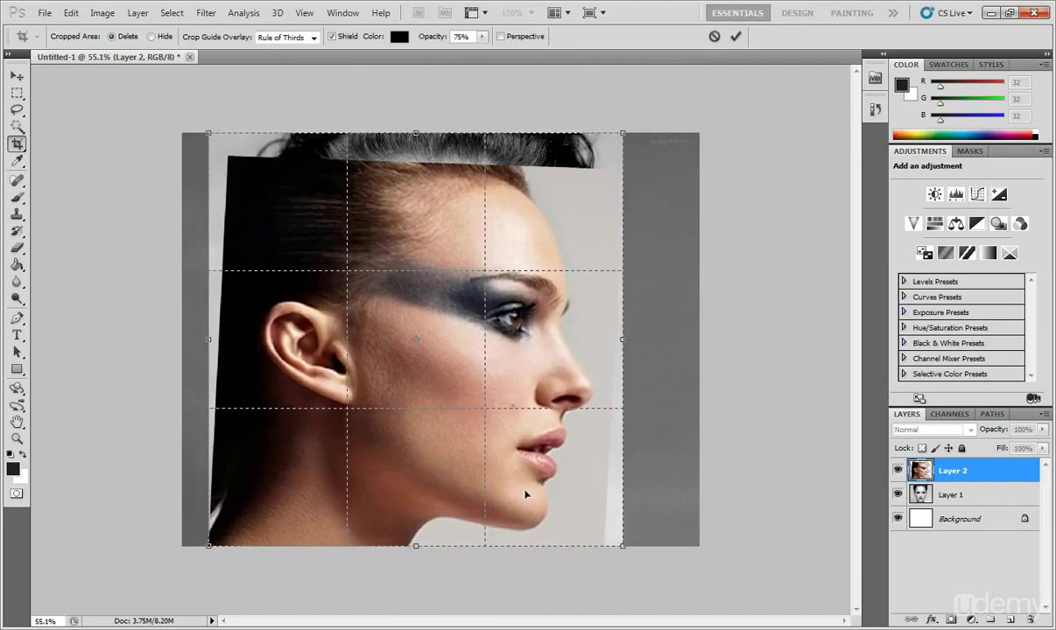
left_click_drag(521, 493, 526, 496)
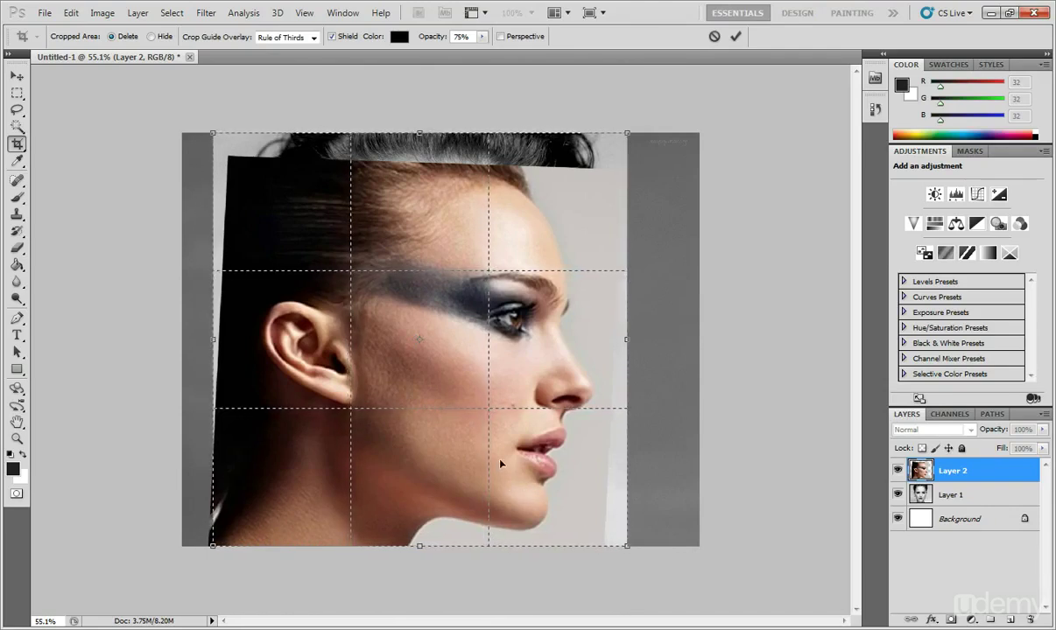
key("Return")
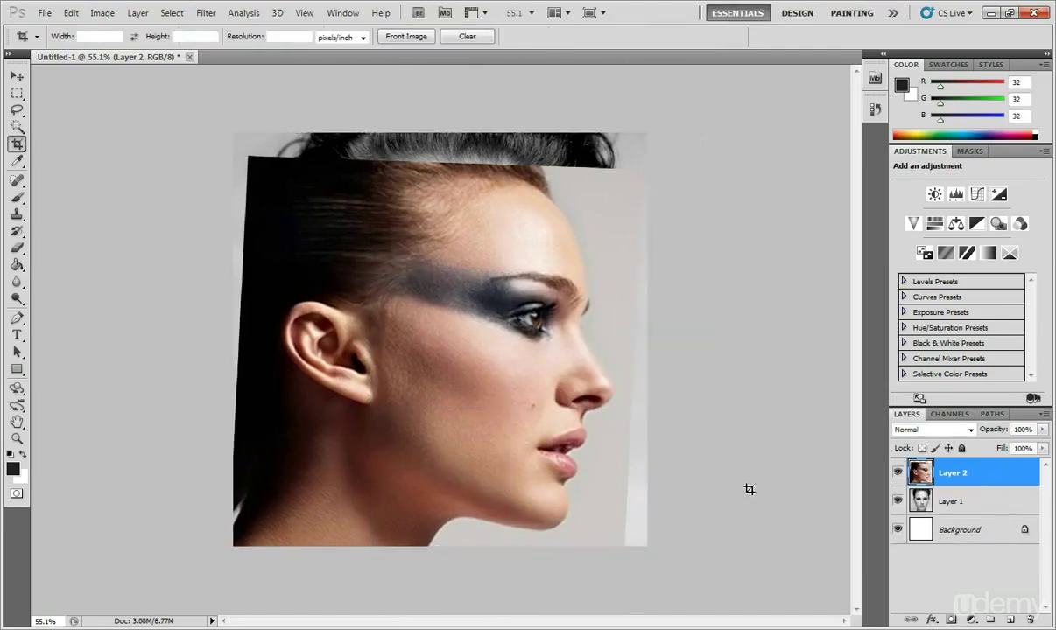
- Compare the layers, then leave Layer 2 visible and hide Layer 1
left_click(896, 474)
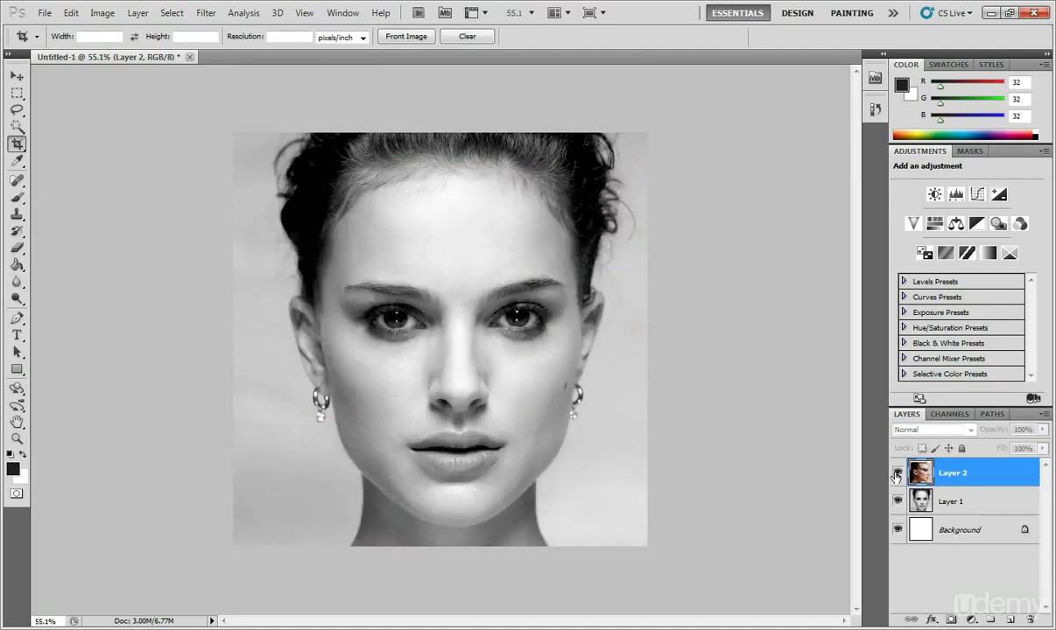
left_click(897, 474)
left_click(896, 474)
left_click(896, 474)
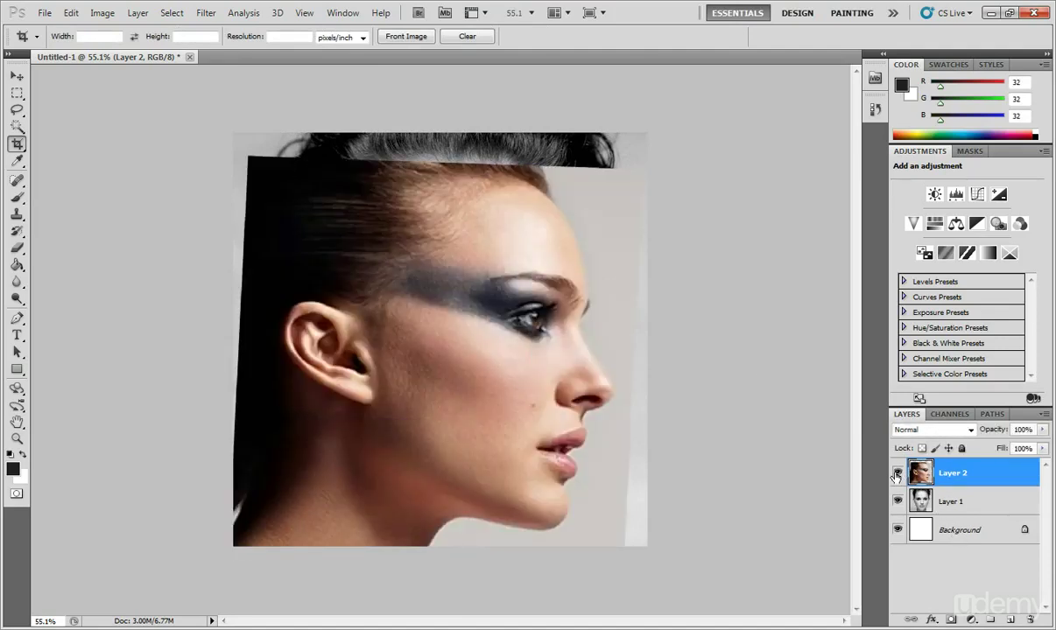
left_click(897, 474)
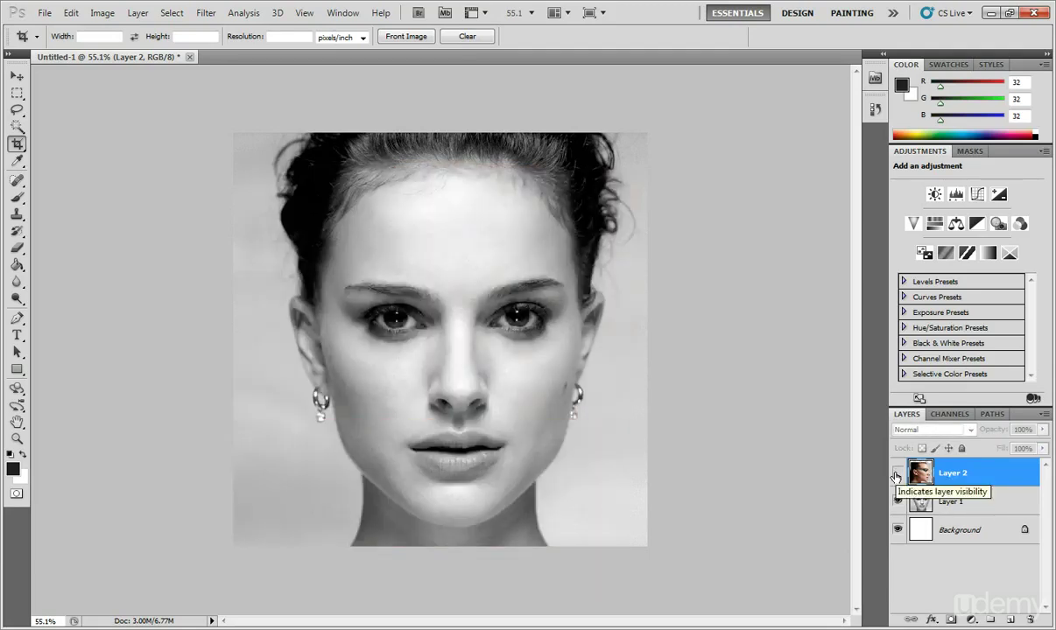
left_click(897, 474)
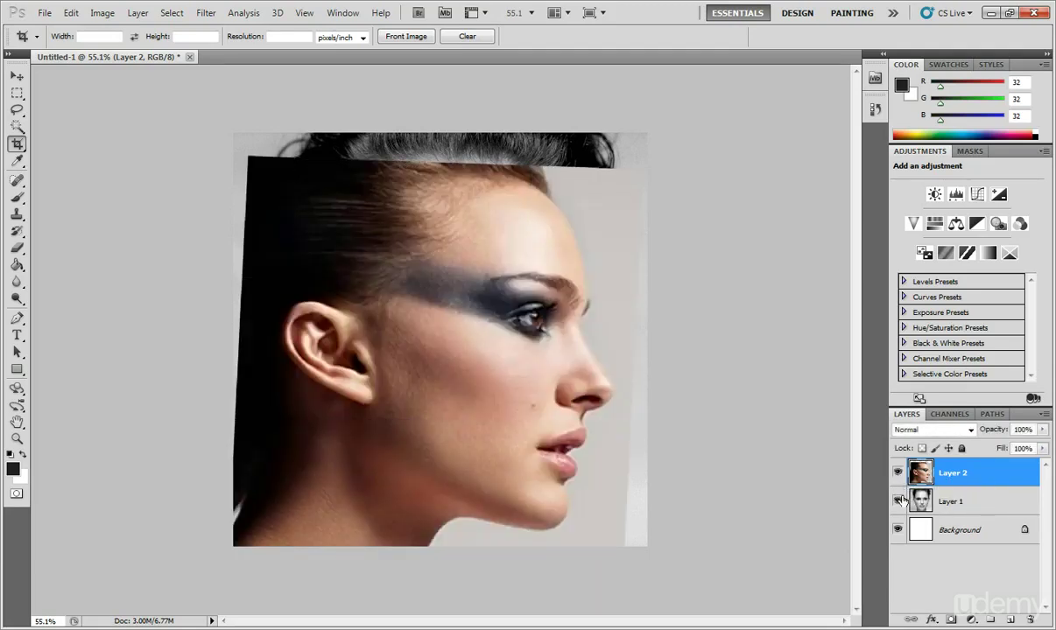
left_click(896, 501)
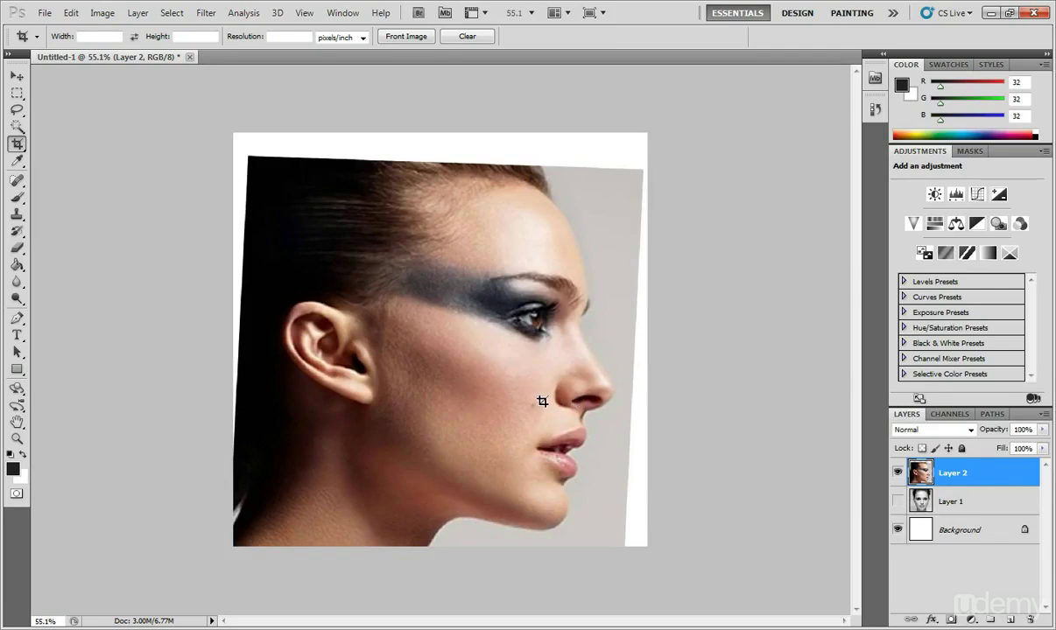
- Save the profile as JPEG in My Documents > Natalie Portman > ref images, then show only Layer 1
left_click(44, 12)
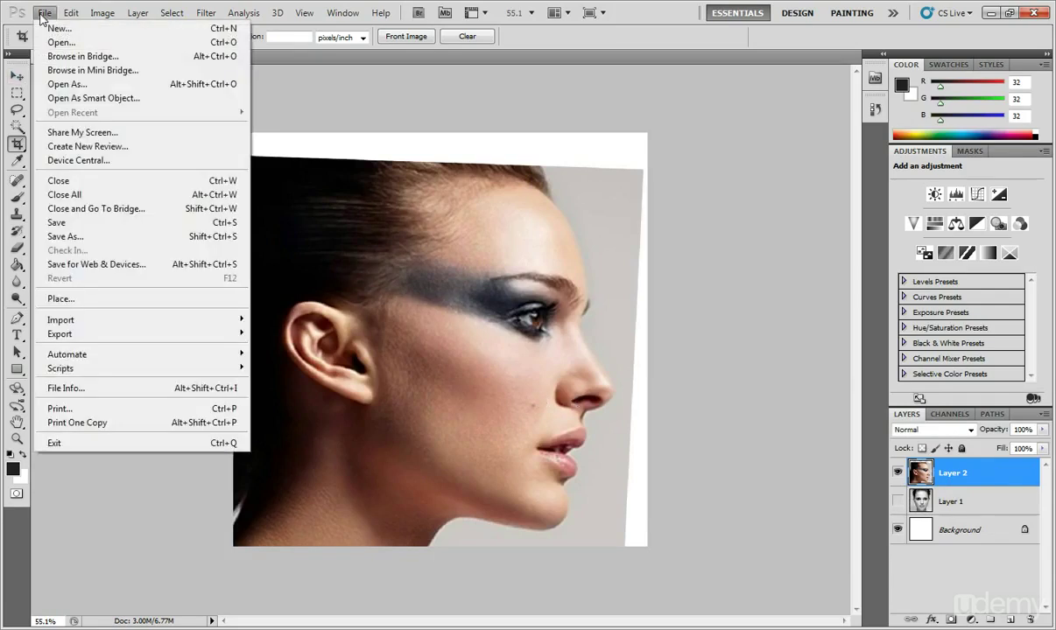
left_click(79, 238)
left_click(599, 343)
left_click(560, 417)
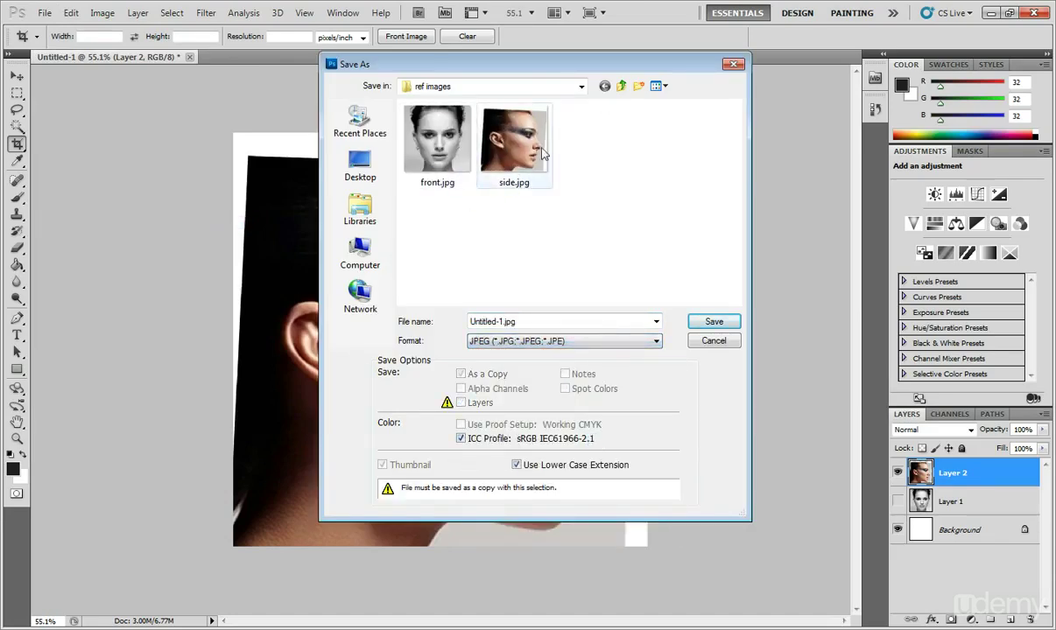
left_click(442, 88)
left_click(454, 149)
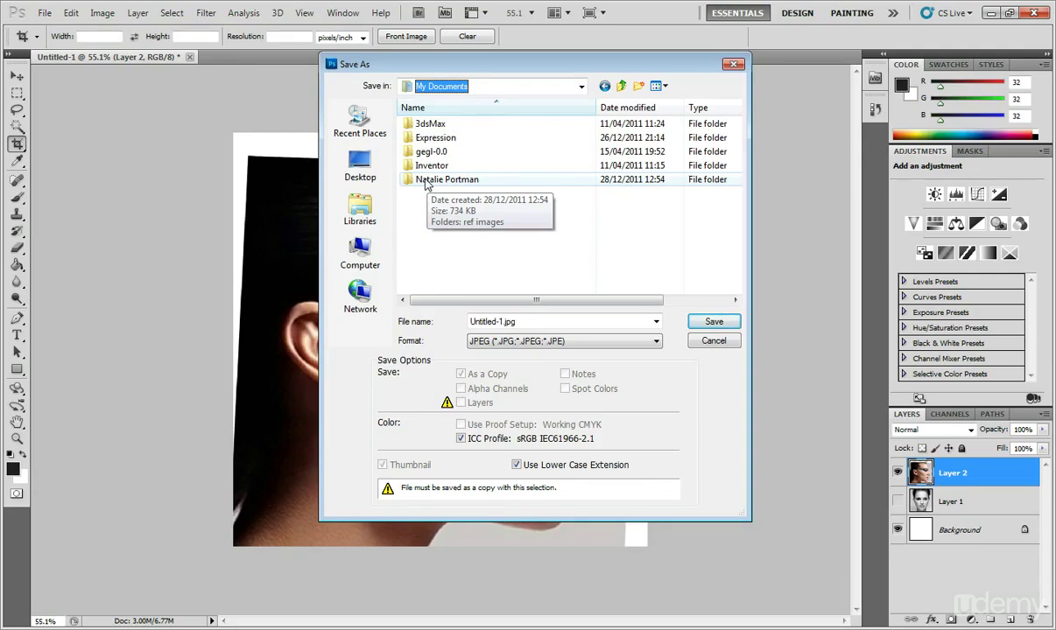
double_click(428, 181)
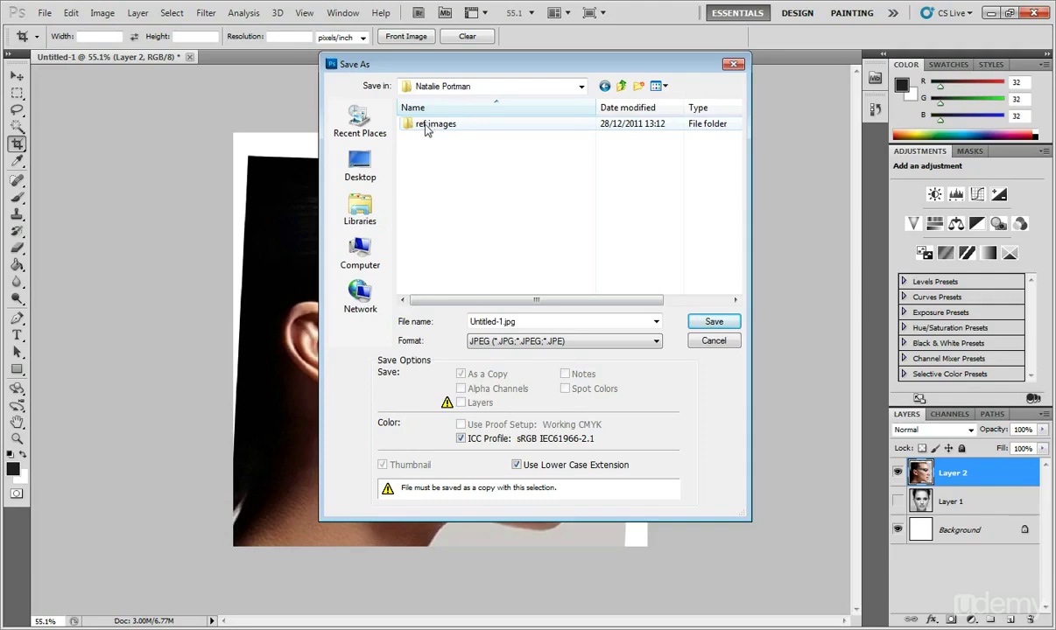
double_click(428, 128)
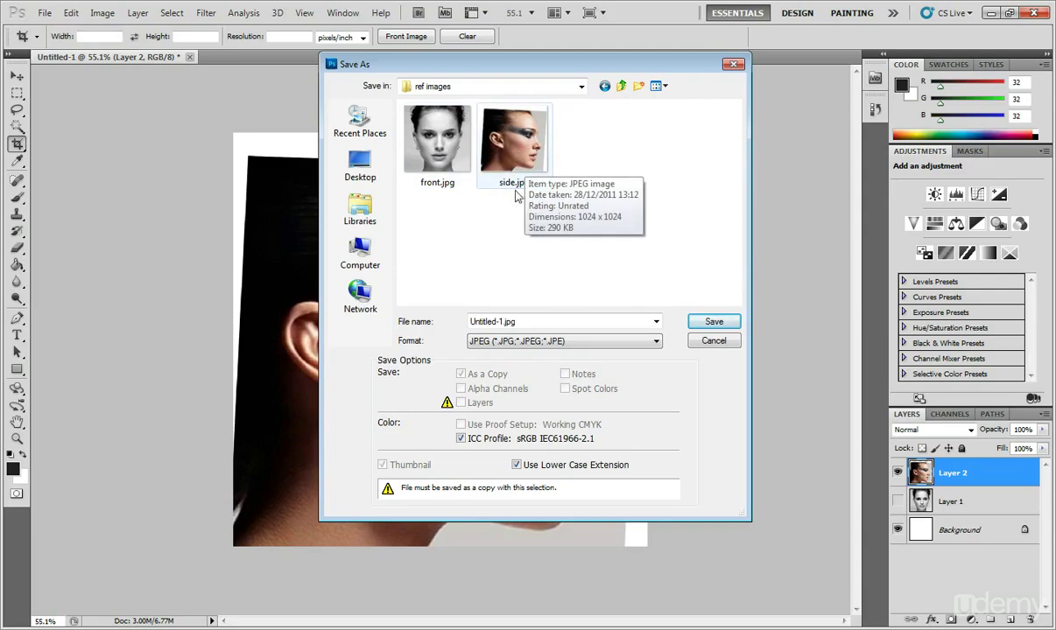
left_click(713, 342)
left_click(897, 472)
left_click(897, 502)
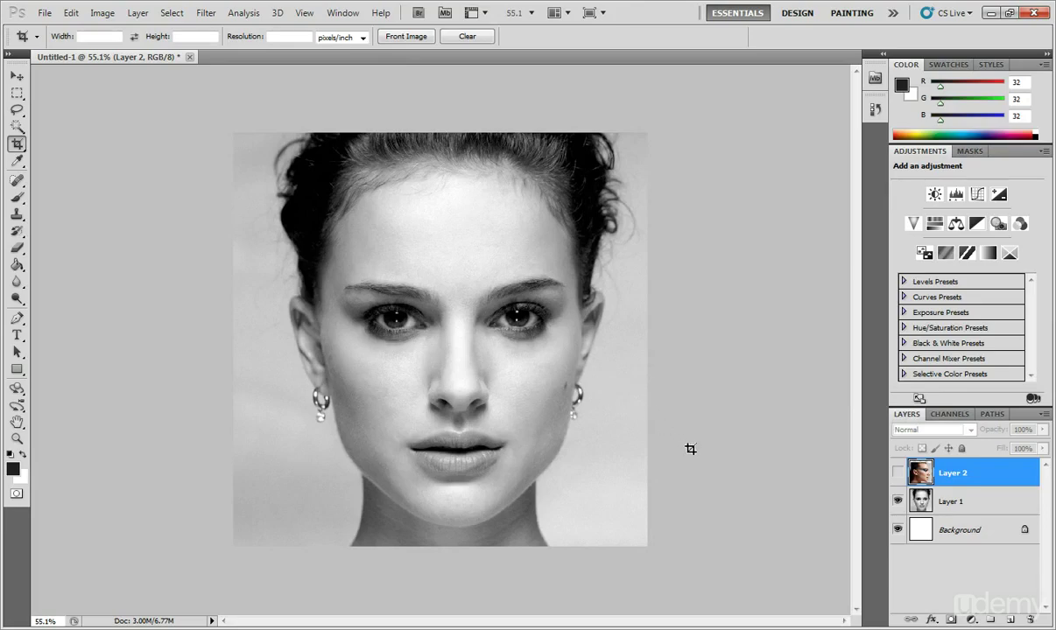
- Select and delete the old textured reference box in 3ds Max
mouse_move(705, 629)
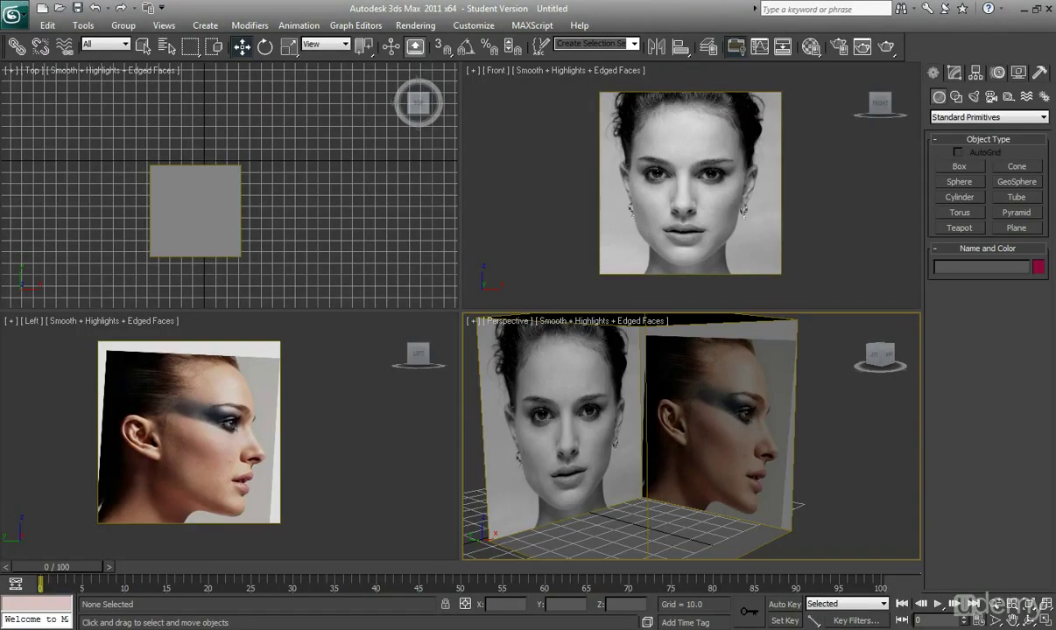
scroll(713, 455, "down", 5)
left_click(702, 457)
key("Delete")
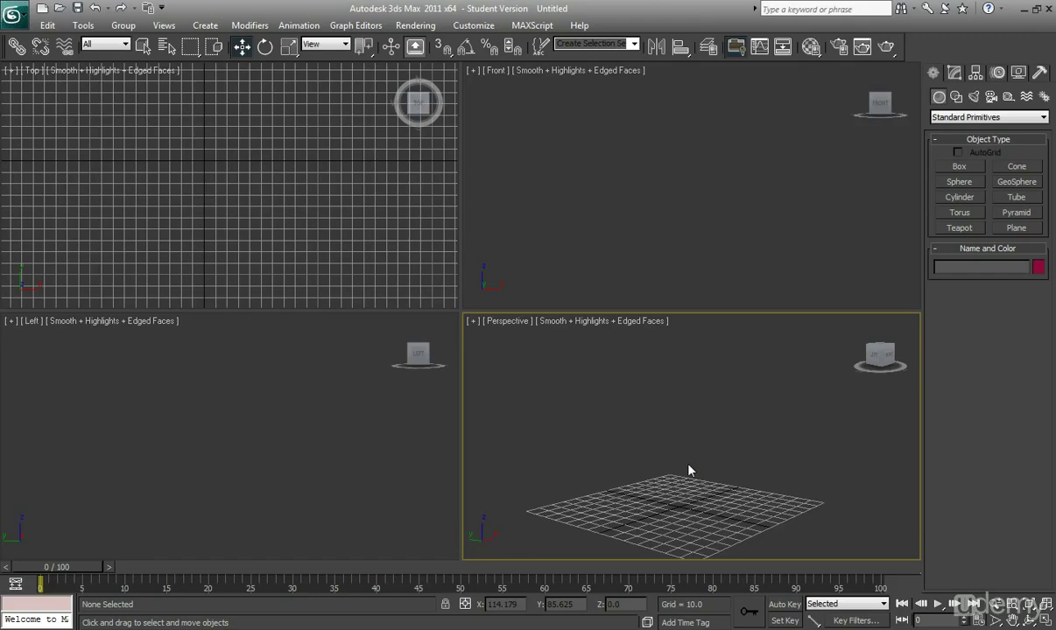
- Reset the scene, declining to save the current changes
left_click(13, 13)
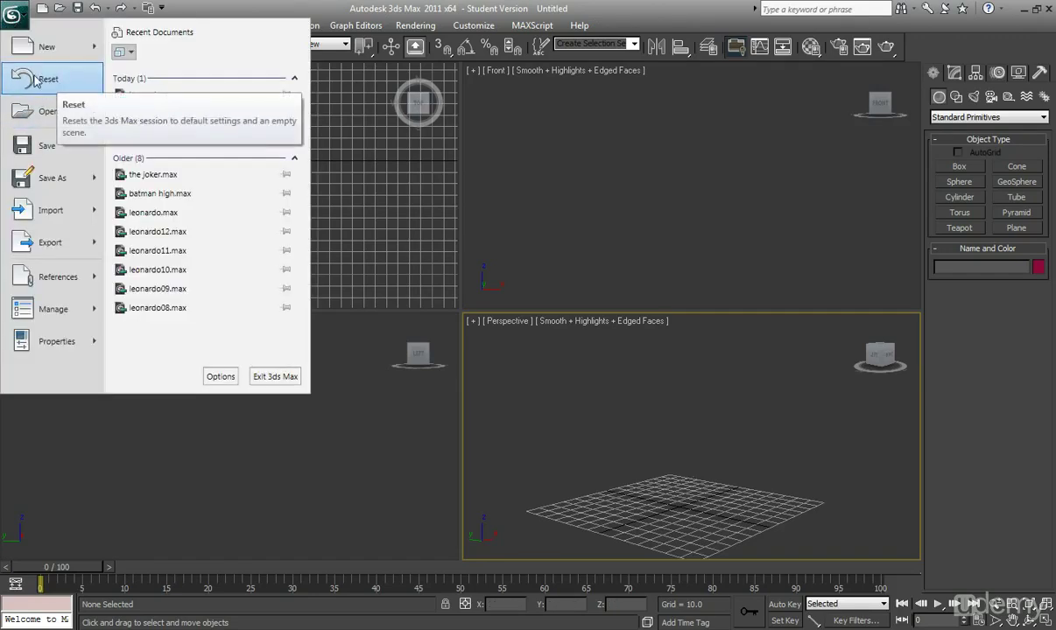
left_click(39, 80)
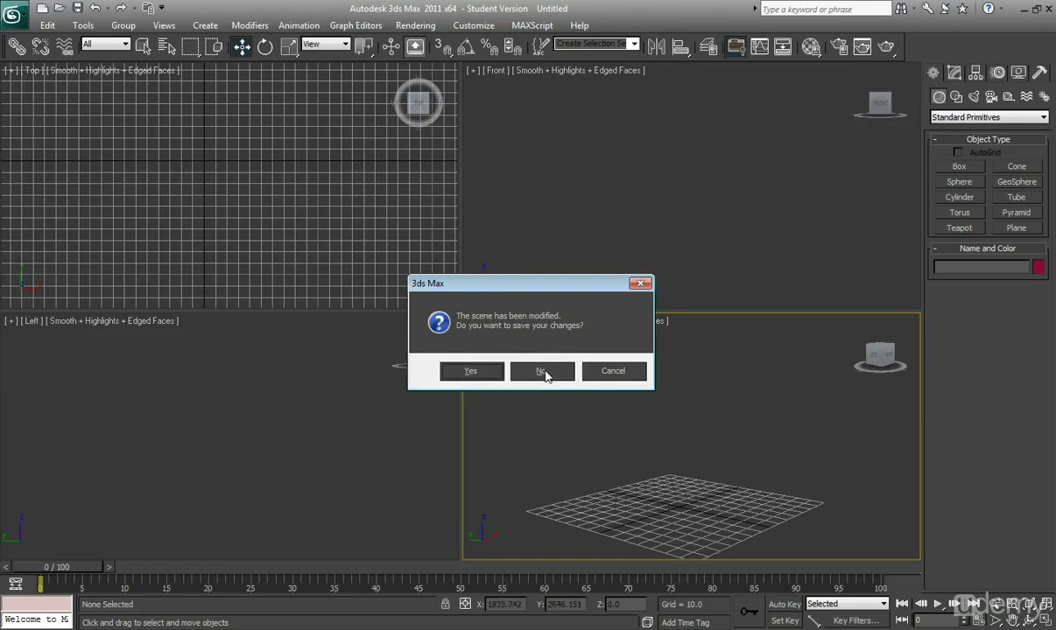
left_click(543, 372)
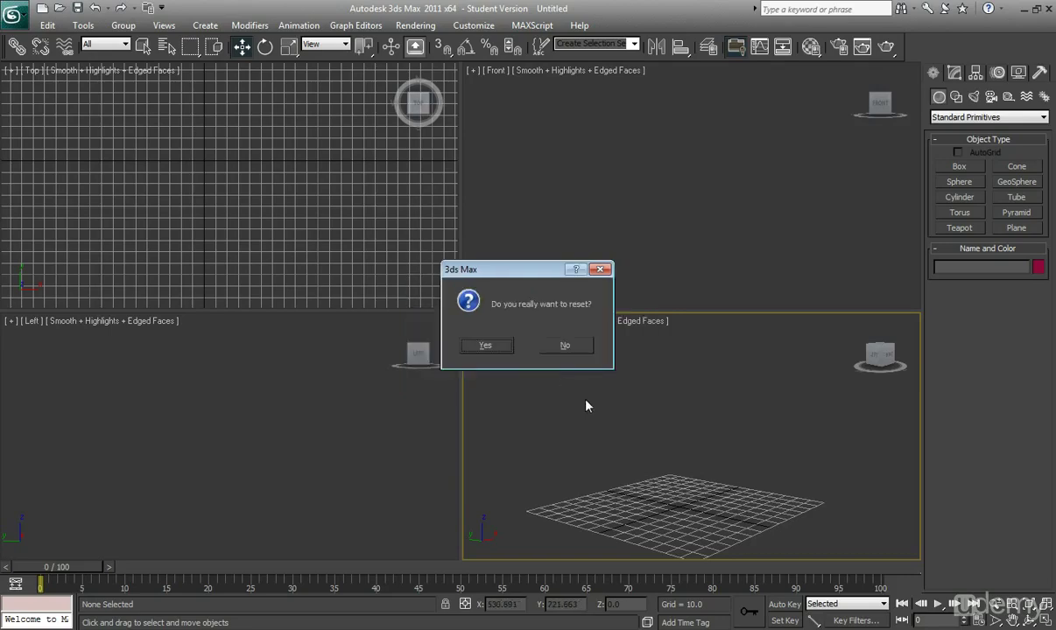
- Reset the scene and draw a box in the Perspective viewport
left_click(486, 346)
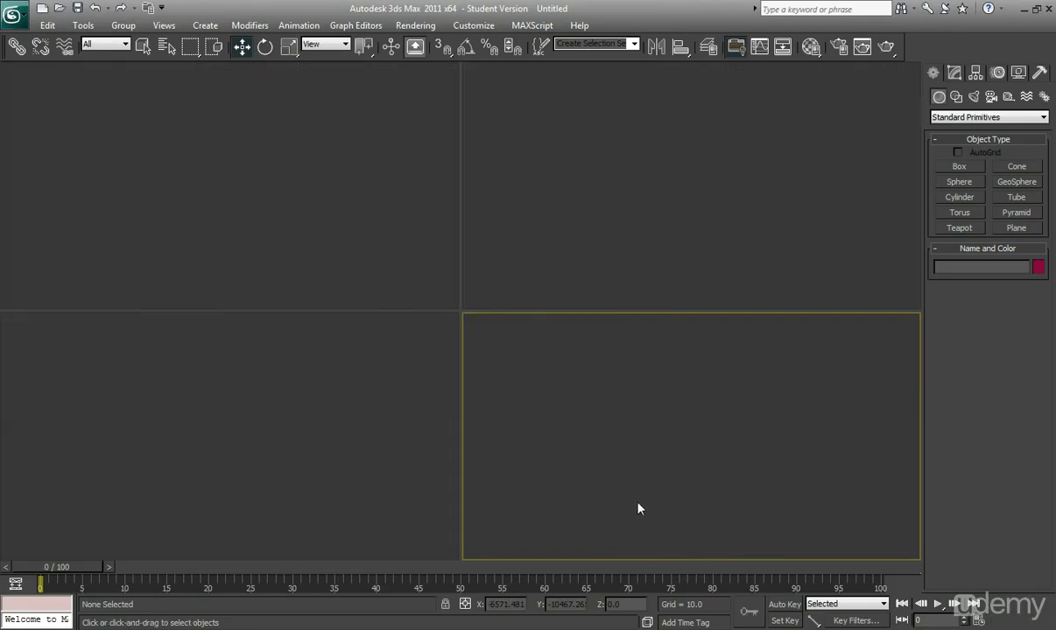
scroll(628, 435, "down", 3)
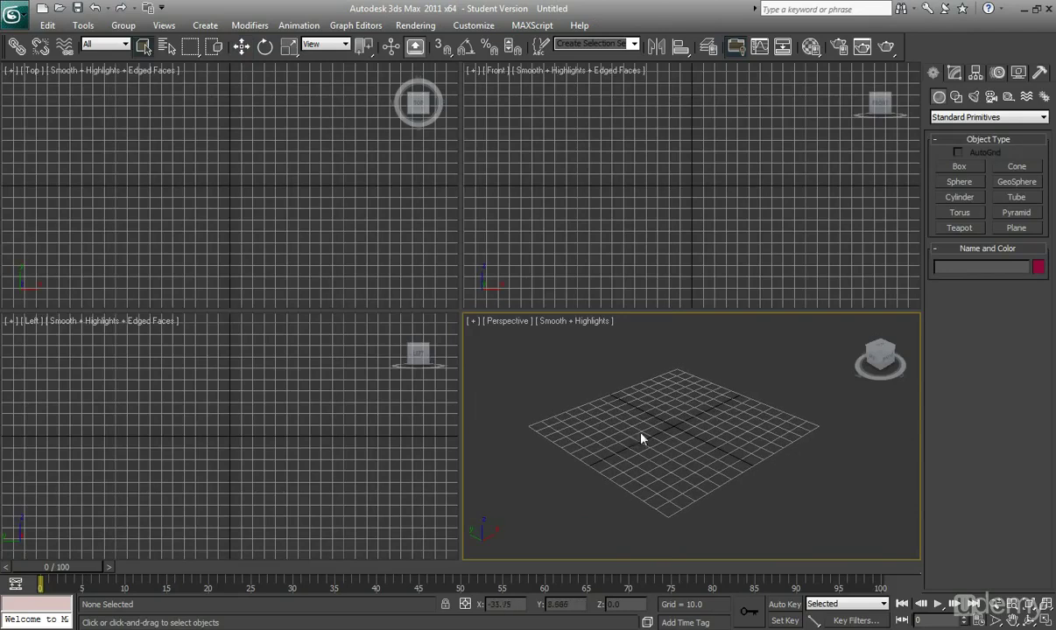
left_click(961, 168)
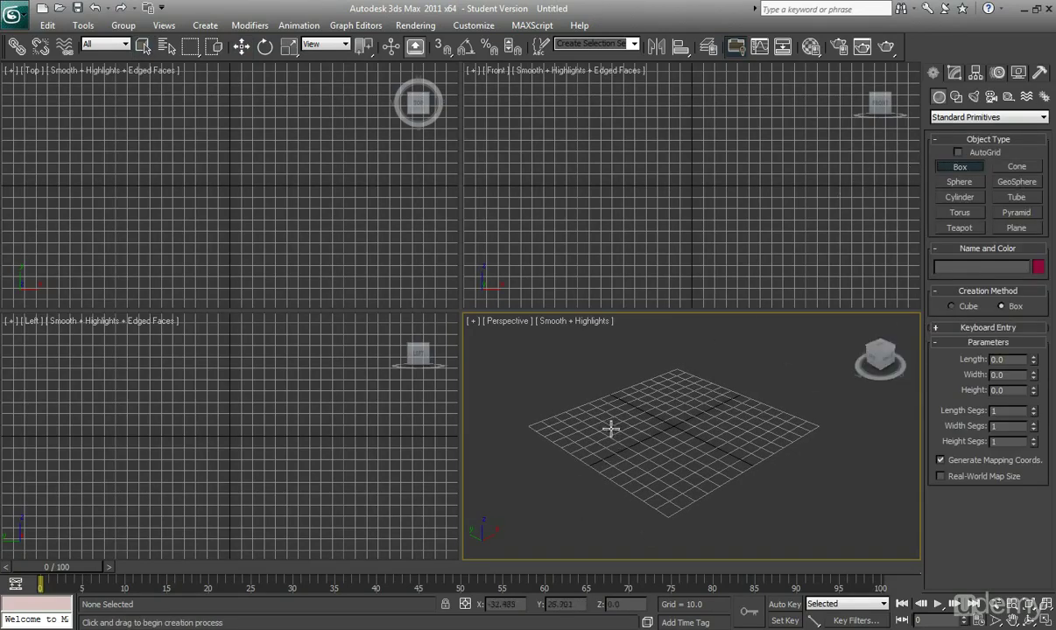
left_click_drag(611, 427, 745, 428)
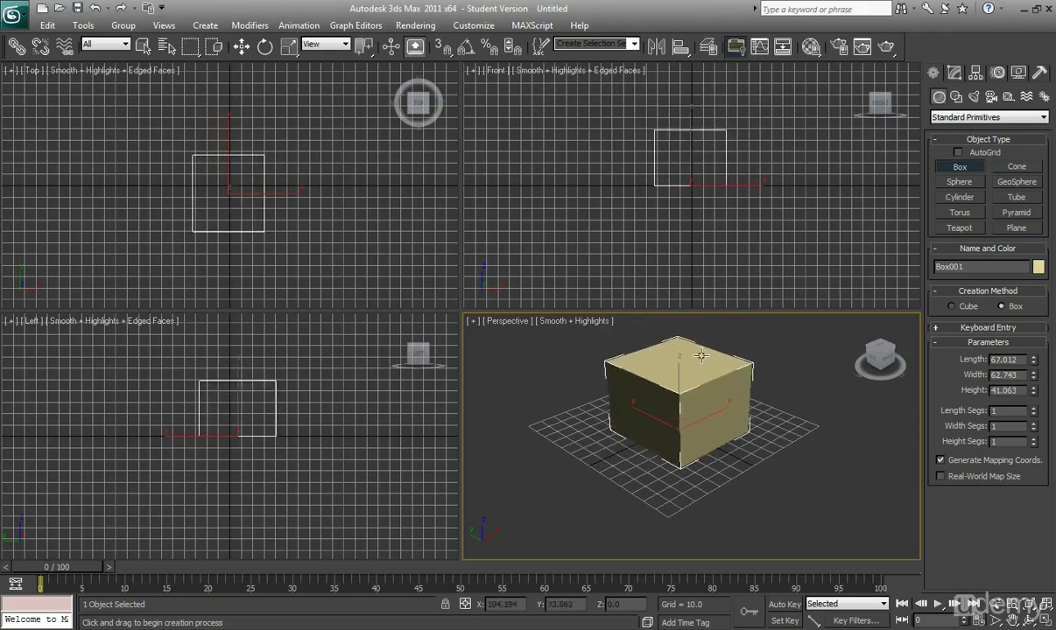
middle_click_drag(699, 380, 692, 403)
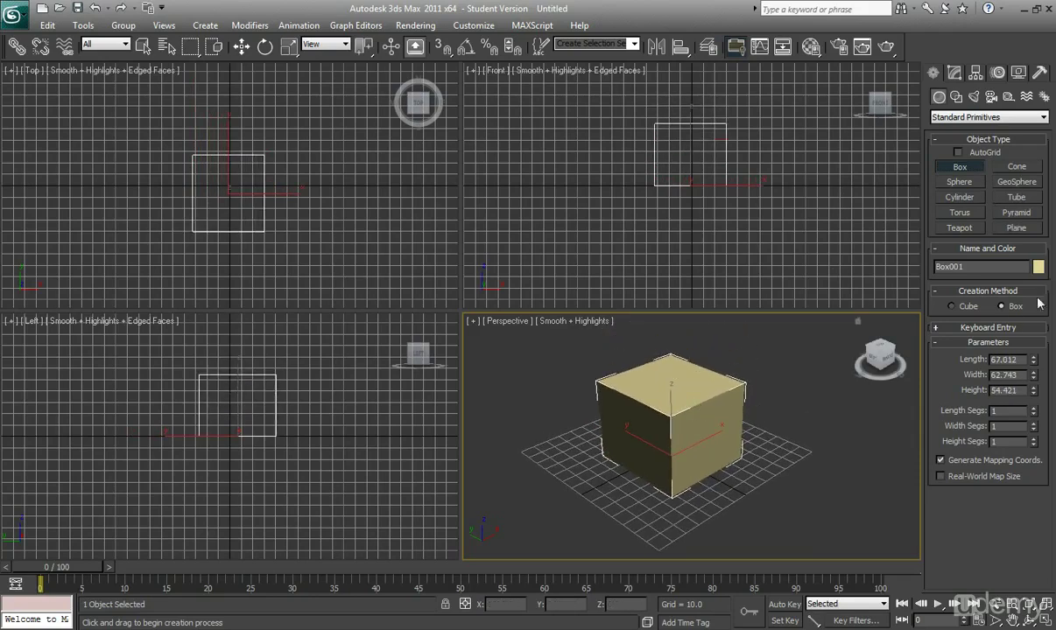
- Set the box's Length, Width and Height to 80 each, making a cube
double_click(1016, 362)
type("80")
key("Return")
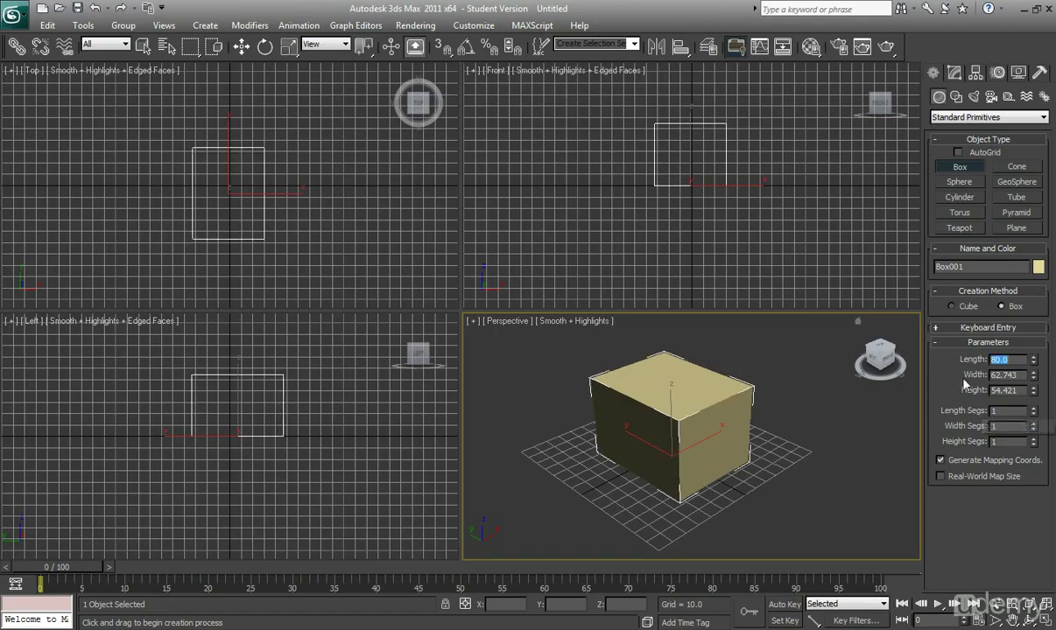
double_click(1018, 375)
type("80")
key("Return")
double_click(1019, 390)
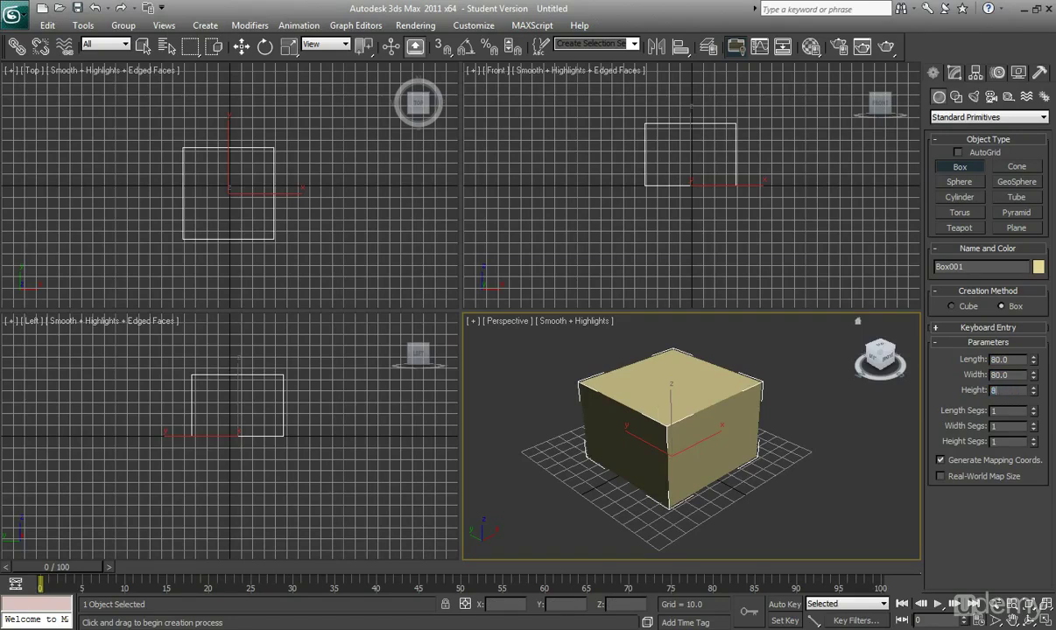
type("80")
key("Return")
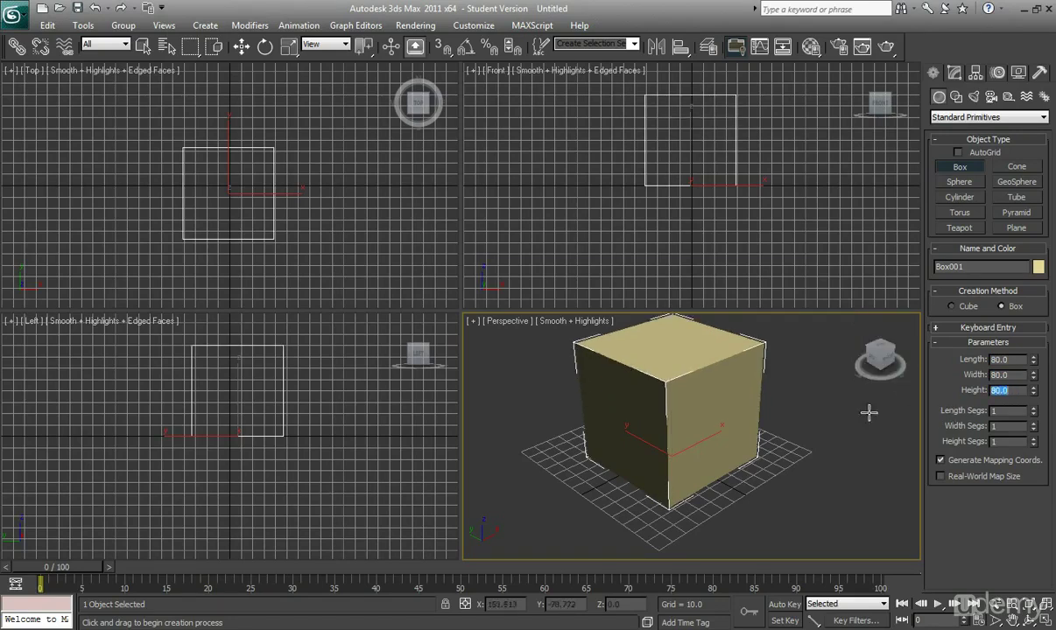
middle_click_drag(702, 432, 651, 419, "alt")
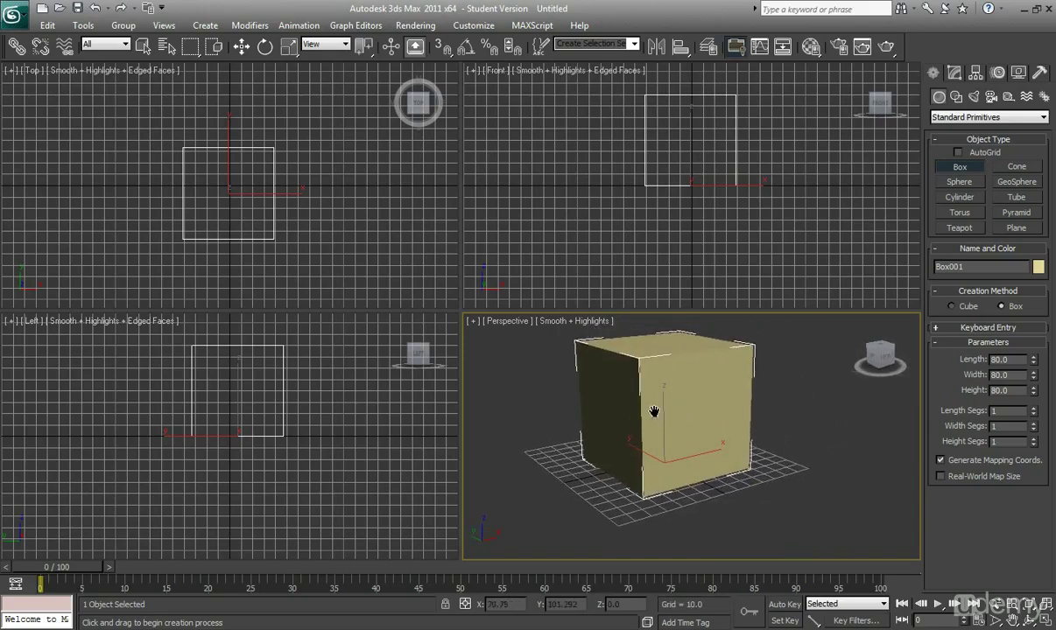
- In Viewport Configuration, turn on Edged Faces and turn off Use Selection Brackets
left_click(472, 322)
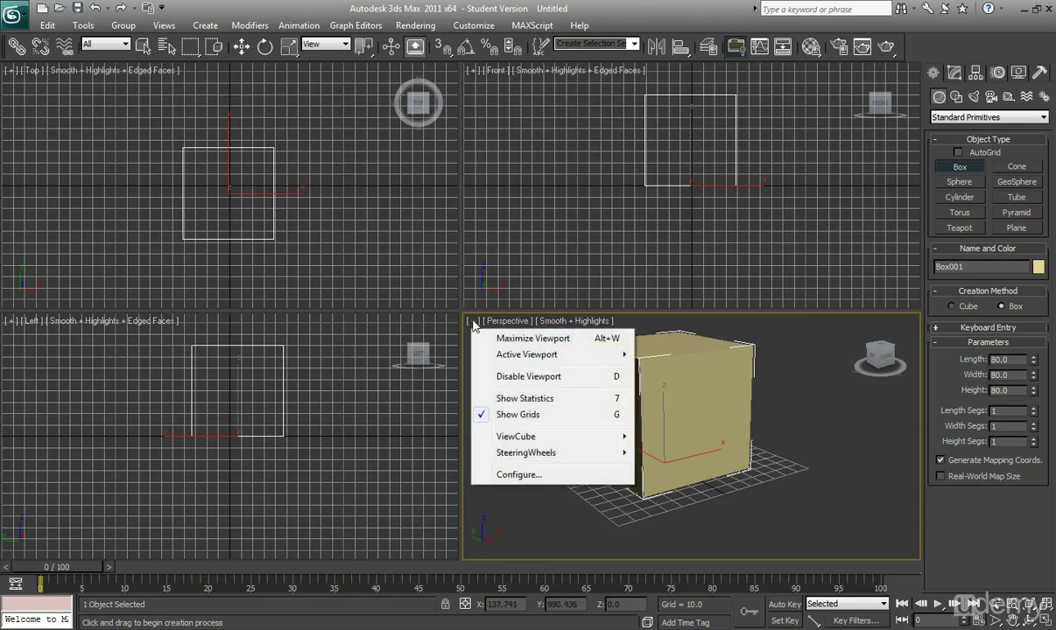
left_click(534, 475)
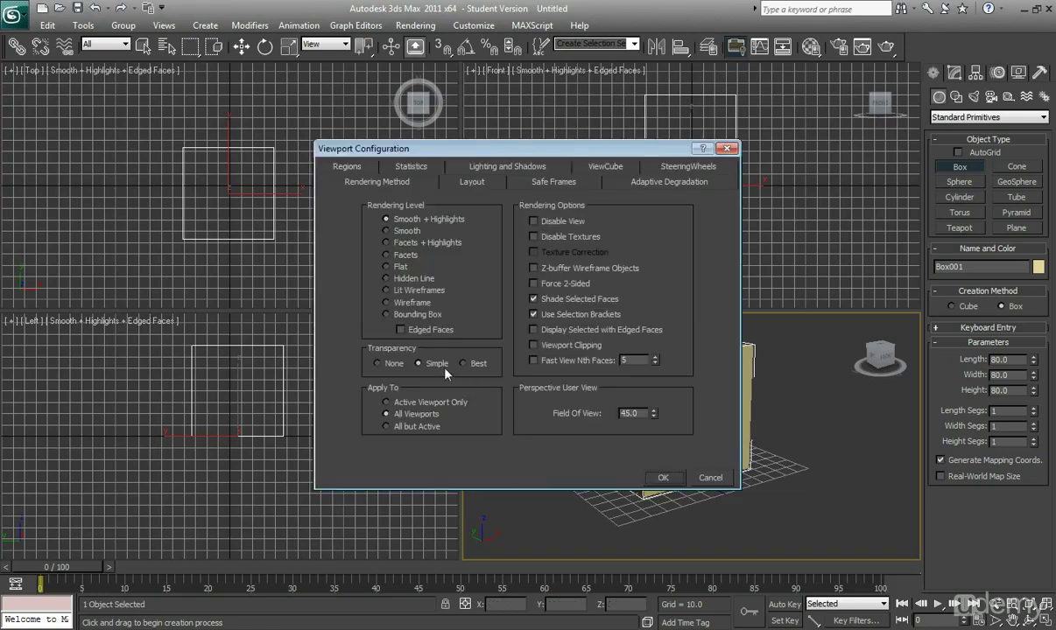
left_click(401, 330)
left_click(533, 314)
left_click(663, 477)
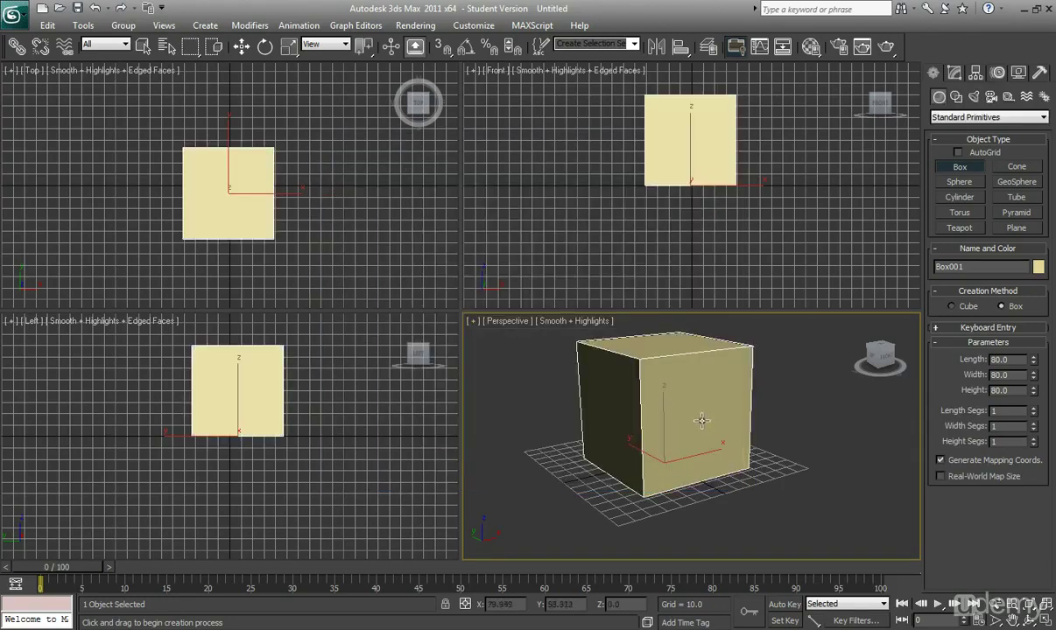
- Turn on Backface Cull in Box001's Object Properties
left_click(241, 48)
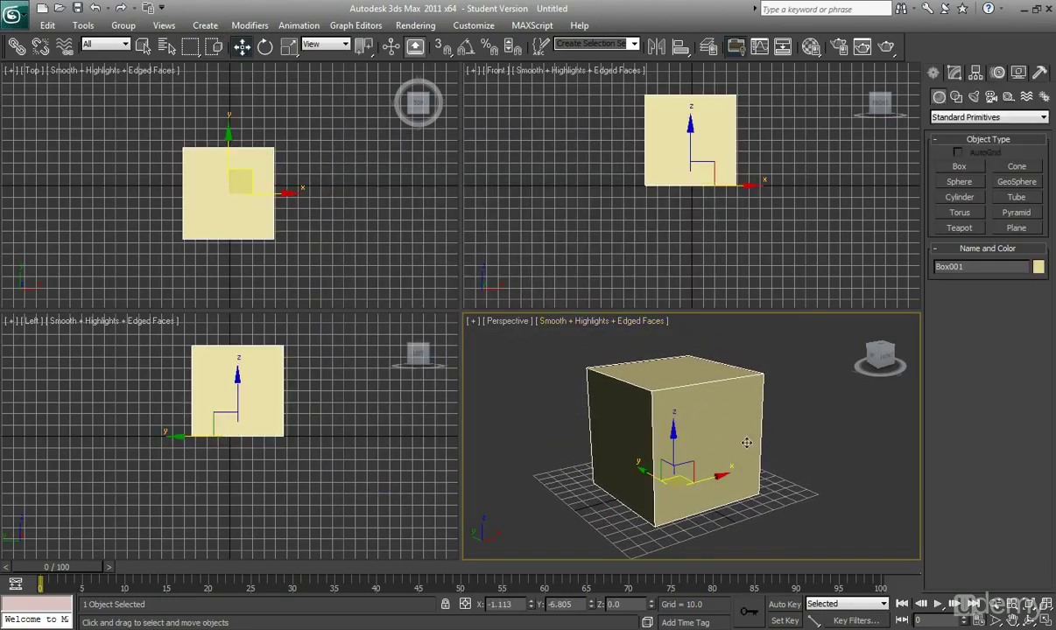
right_click(653, 408)
mouse_move(709, 544)
left_click(709, 494)
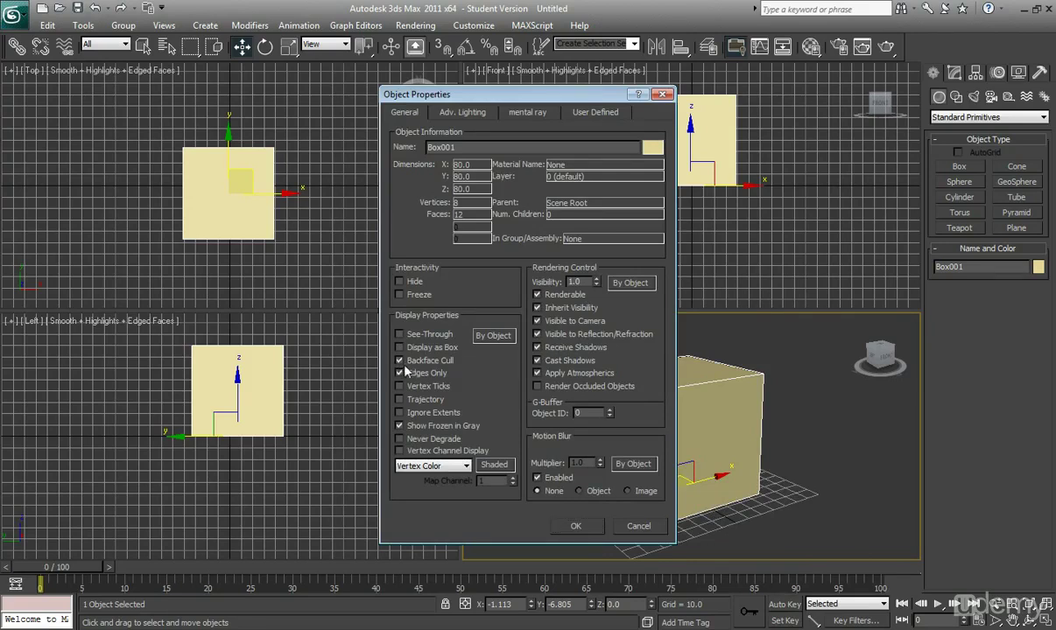
left_click(577, 526)
middle_click_drag(716, 403, 700, 411)
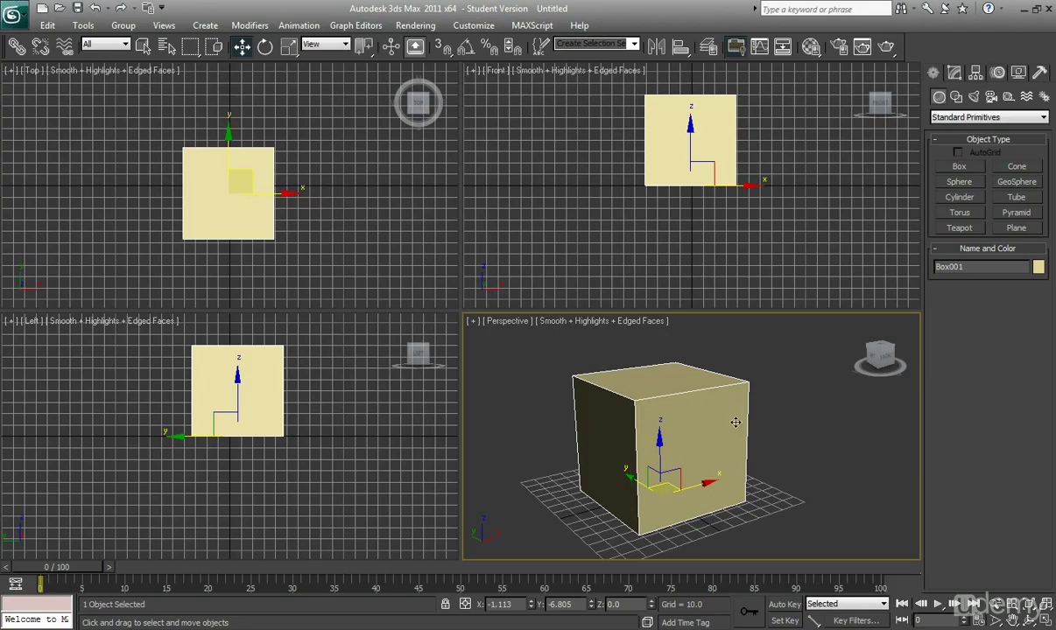
- Add an Edit Mesh modifier to the box from the Modifier List
middle_click_drag(733, 424, 702, 421, "alt")
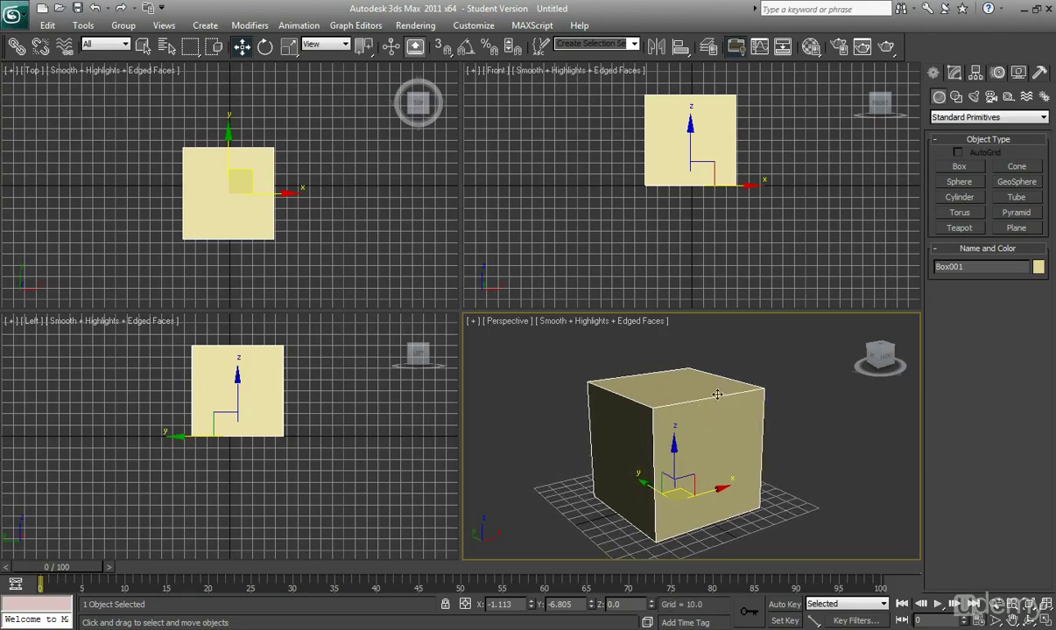
left_click(955, 74)
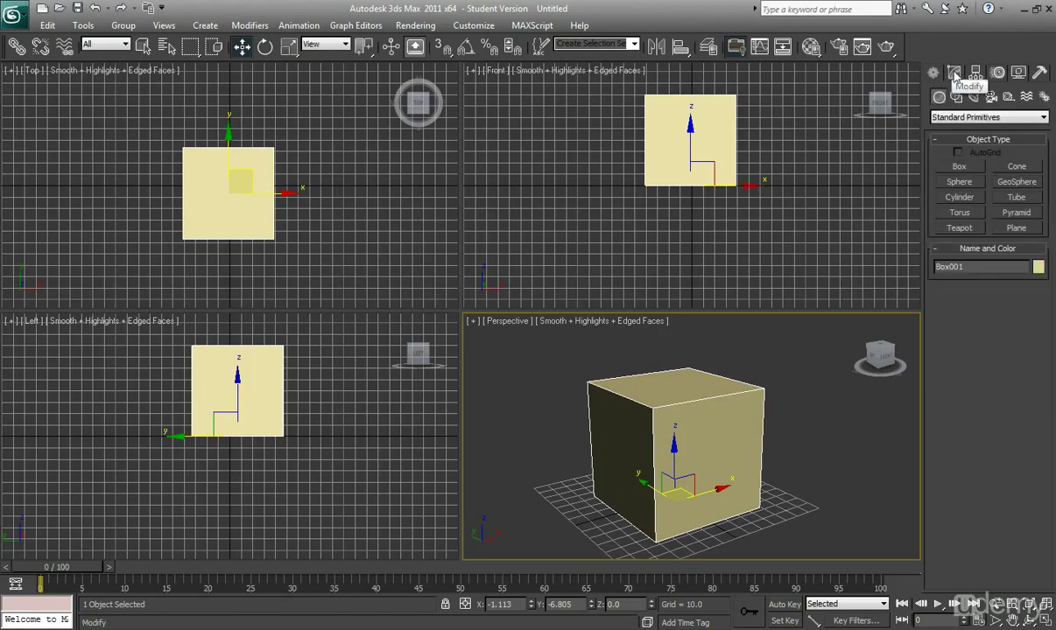
left_click(954, 73)
left_click(990, 115)
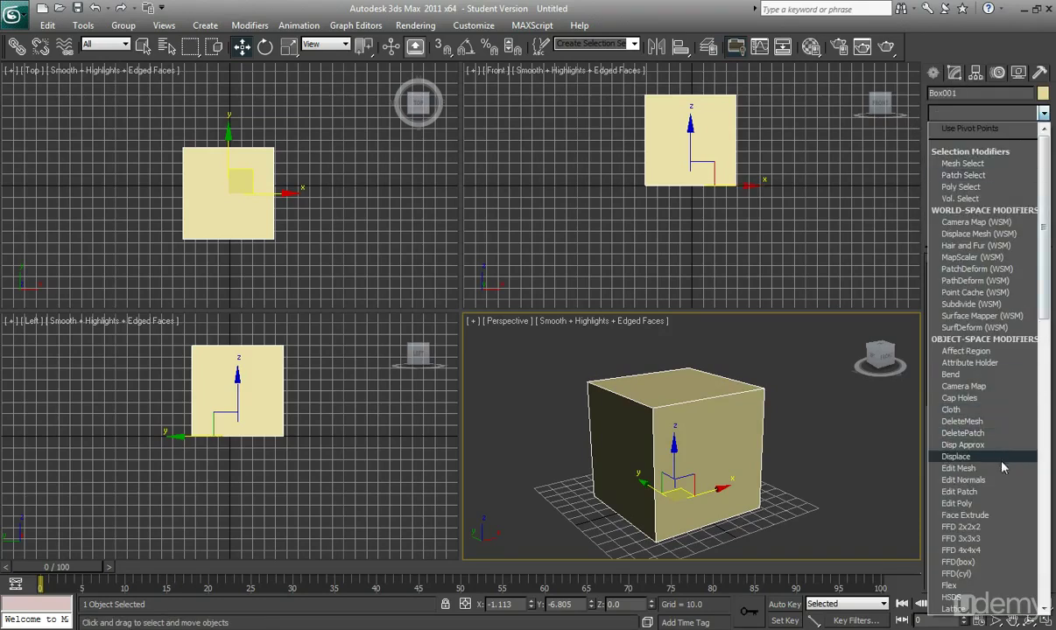
left_click(1001, 474)
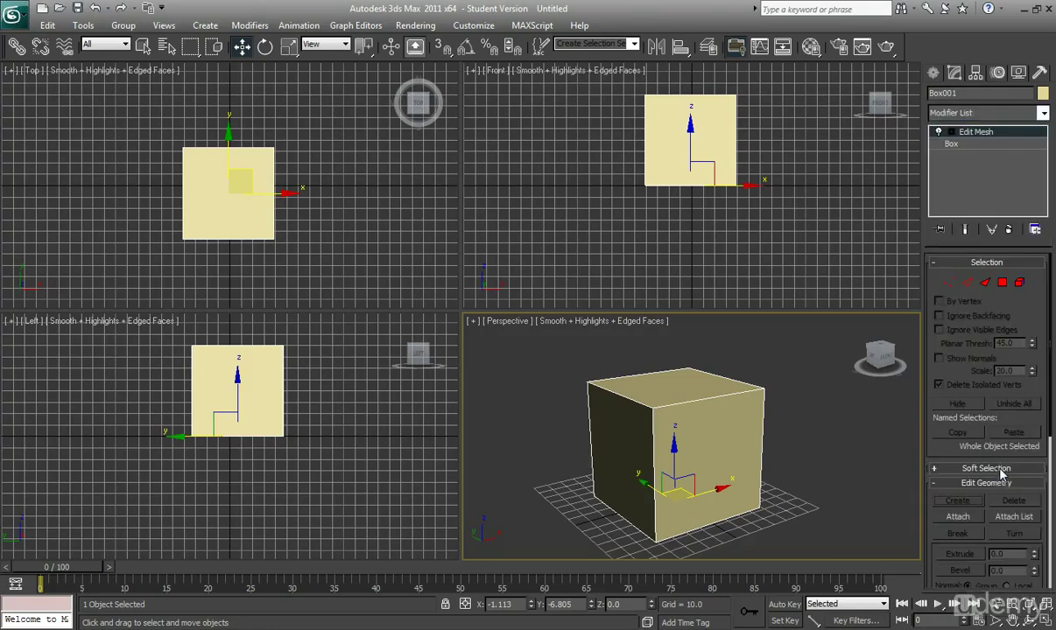
- Select all the box's polygons and flip their normals so the inner walls show
left_click(1003, 282)
left_click_drag(556, 366, 795, 542)
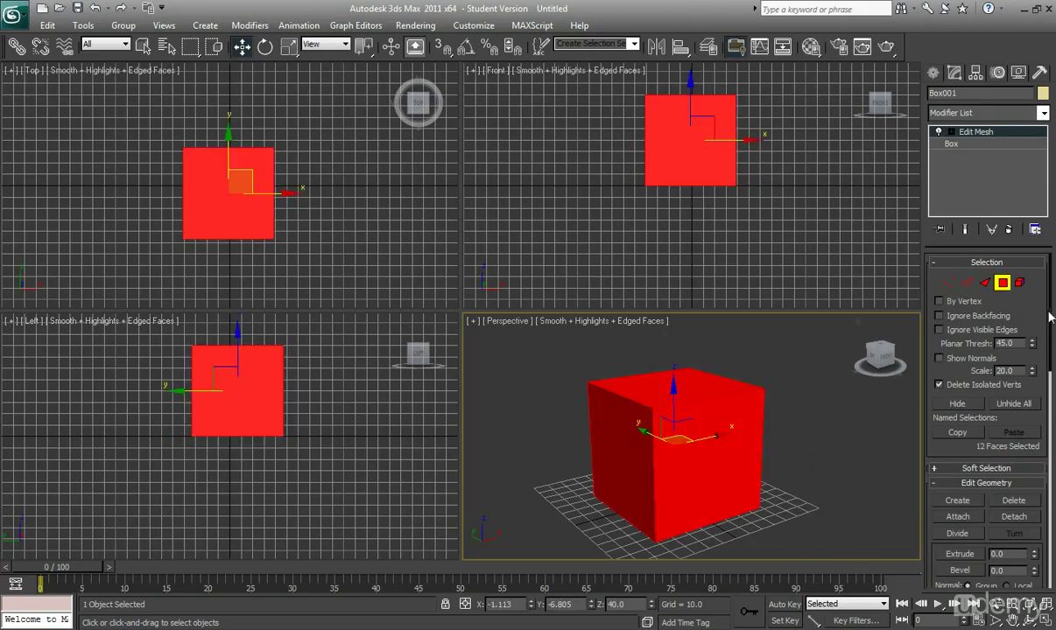
left_click_drag(1049, 316, 1053, 520)
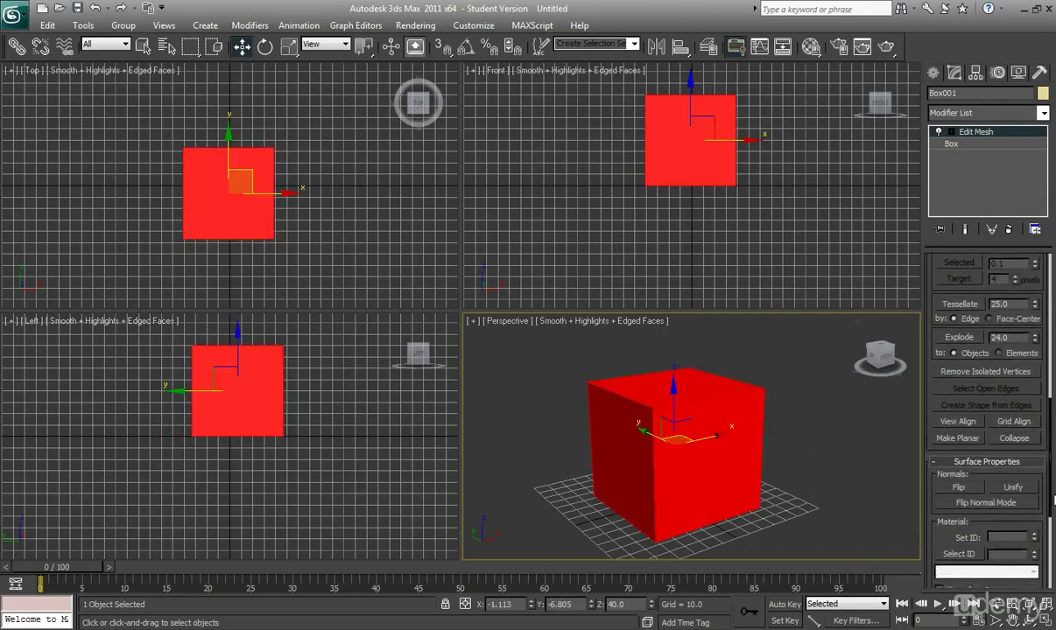
left_click(959, 485)
left_click(787, 475)
middle_click_drag(697, 486, 733, 451, "alt")
scroll(753, 509, "down", 3)
scroll(730, 446, "up", 4)
scroll(725, 453, "down", 2)
- Select the inner wall polygon facing the front view
left_click(626, 426)
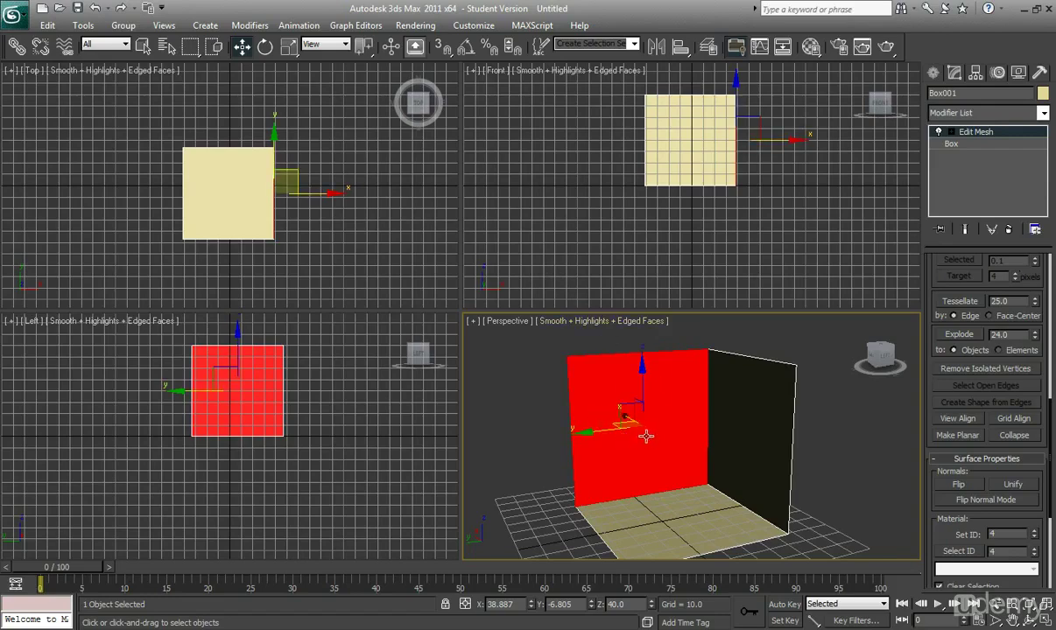
left_click(682, 166)
scroll(607, 235, "up", 3)
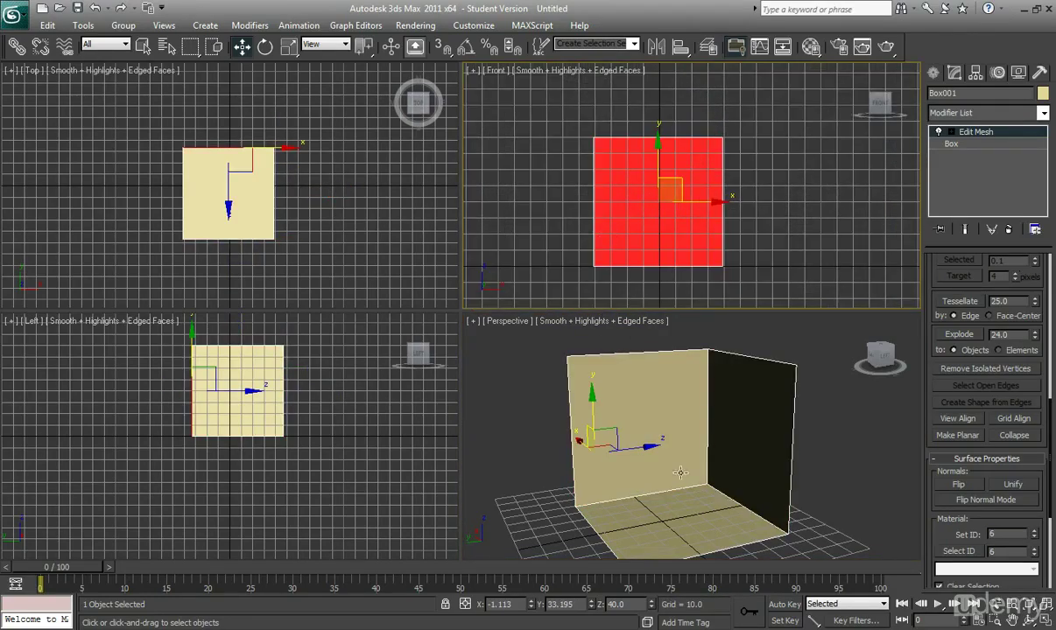
middle_click_drag(680, 473, 528, 267, "alt")
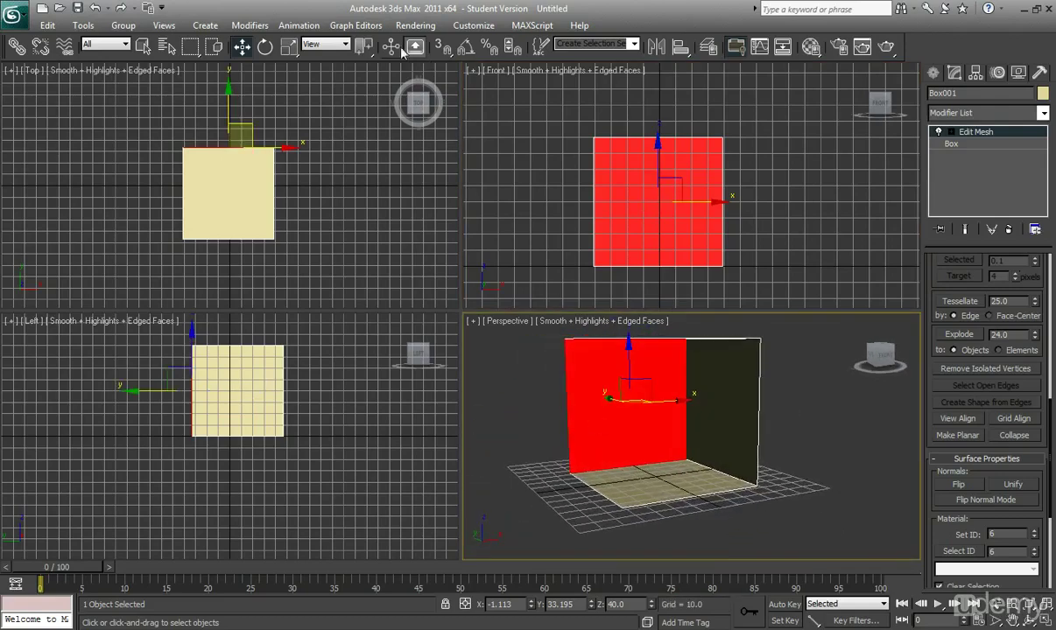
- In the Compact Material Editor, set the Diffuse map to a Bitmap of front.jpg
left_click(415, 24)
mouse_move(556, 268)
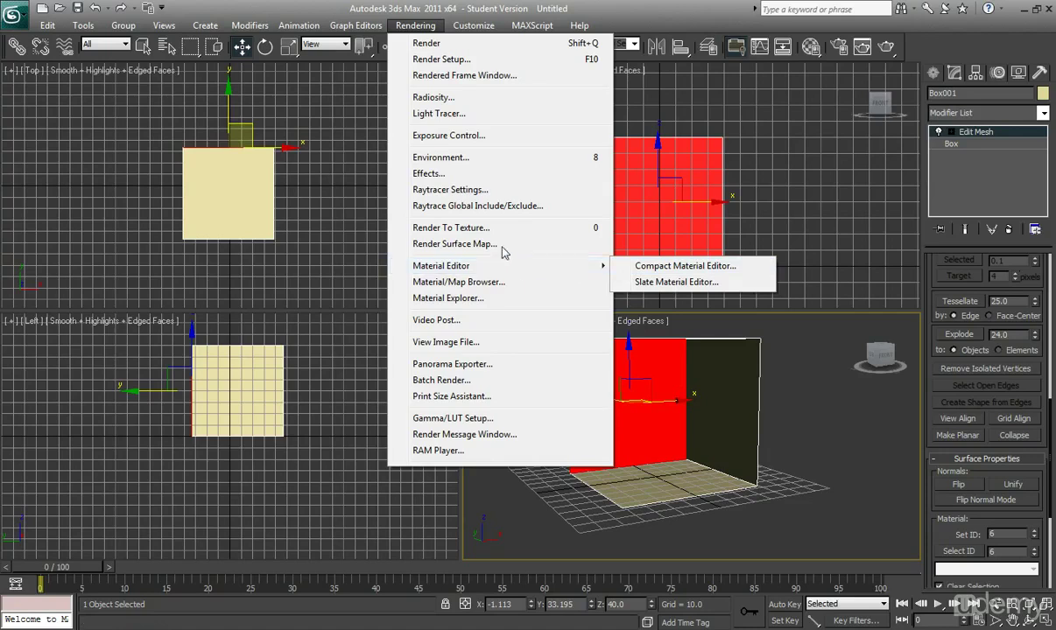
left_click(644, 265)
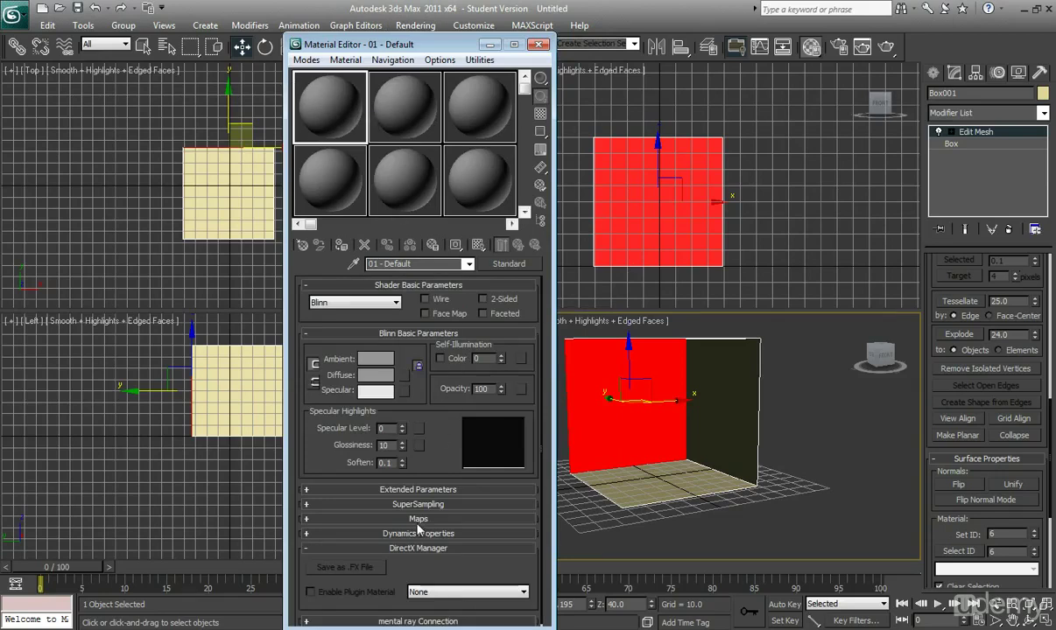
left_click(419, 519)
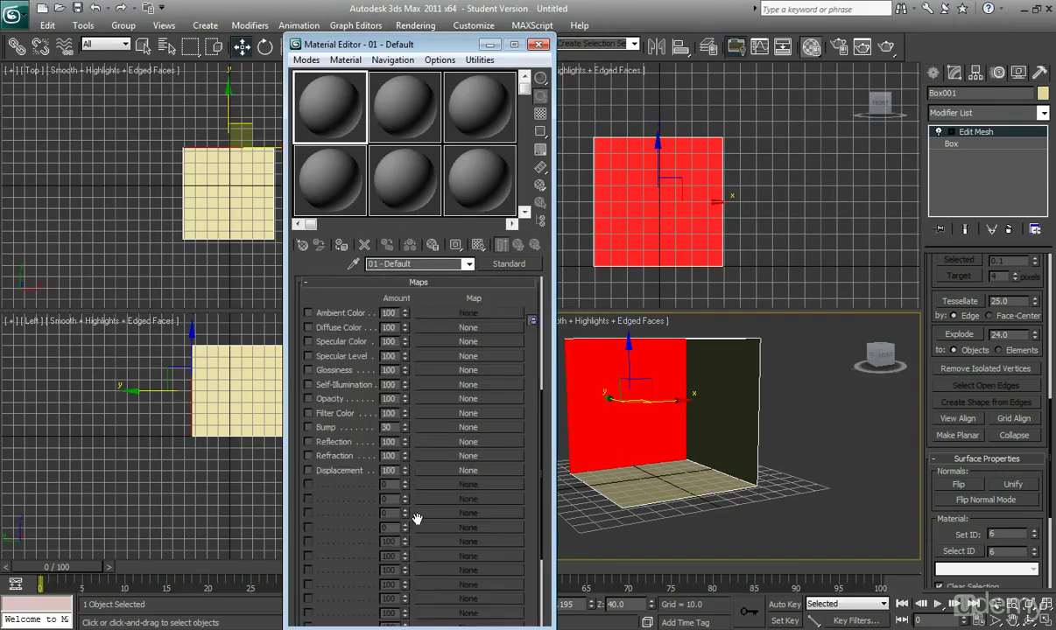
left_click(455, 328)
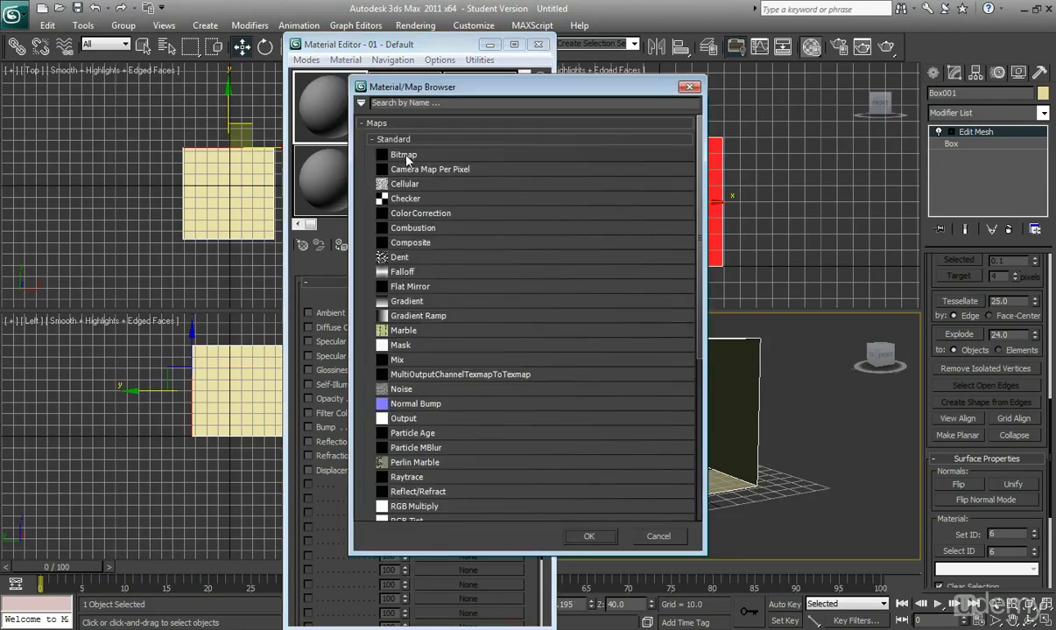
double_click(407, 161)
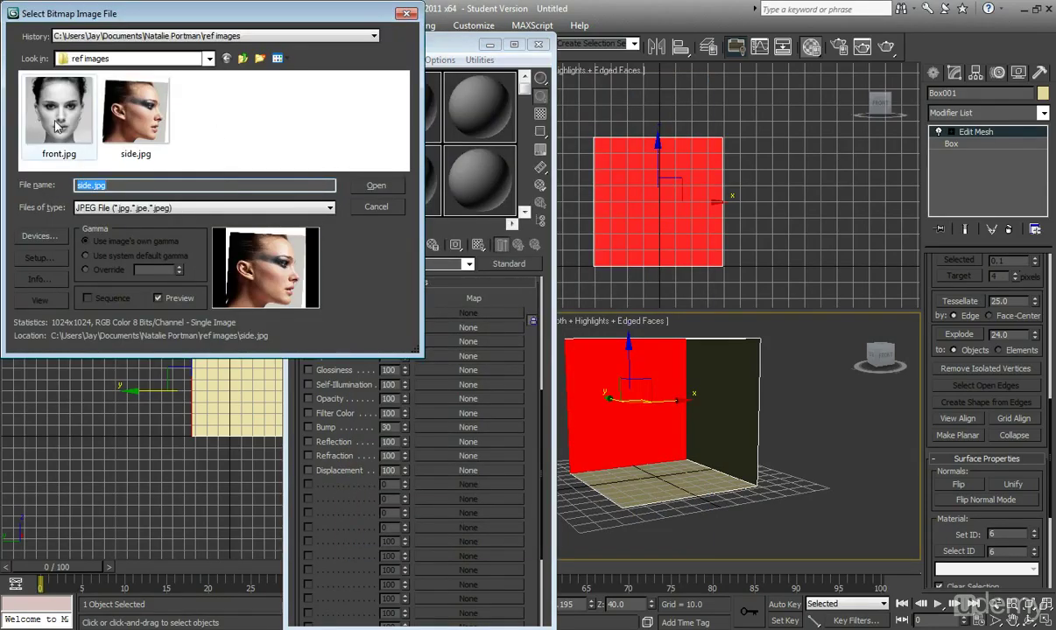
double_click(55, 125)
- Assign the front.jpg material to the selected wall and show its map in the viewport
left_click_drag(400, 41, 280, 49)
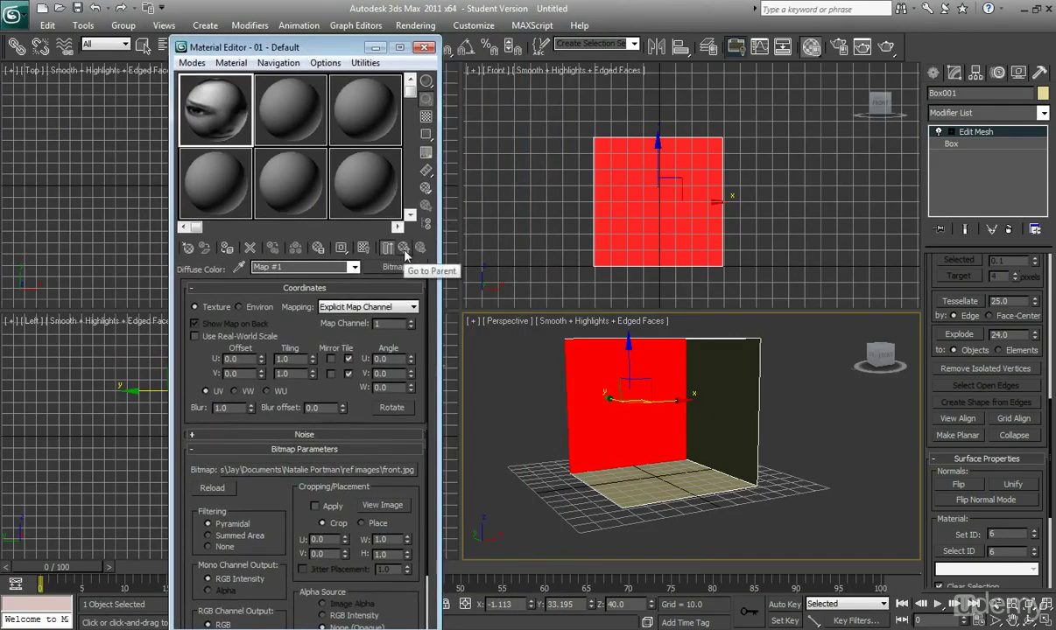
left_click(404, 250)
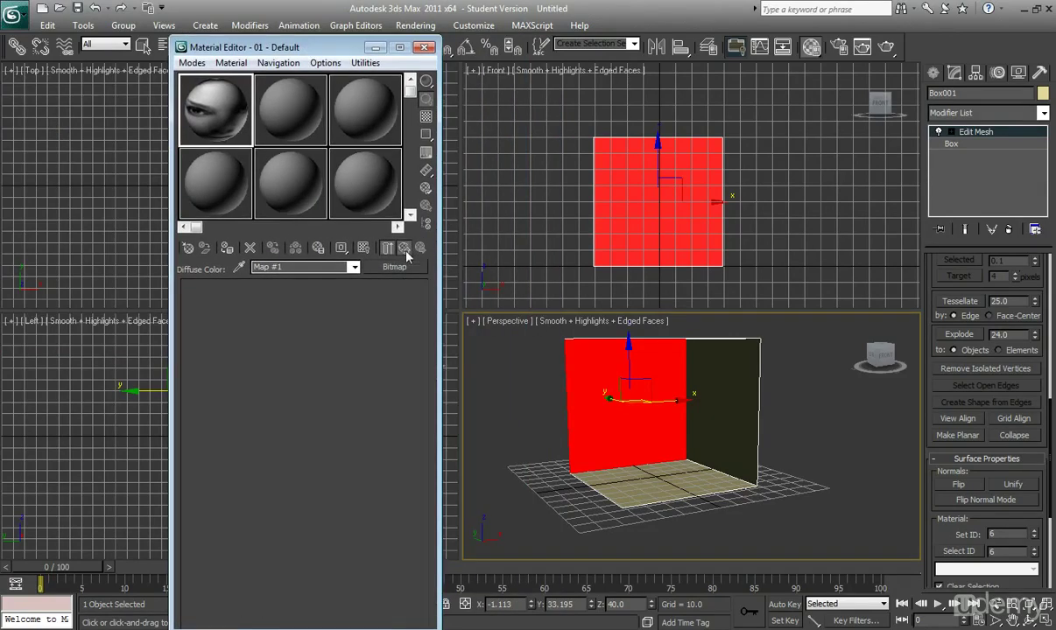
left_click(227, 249)
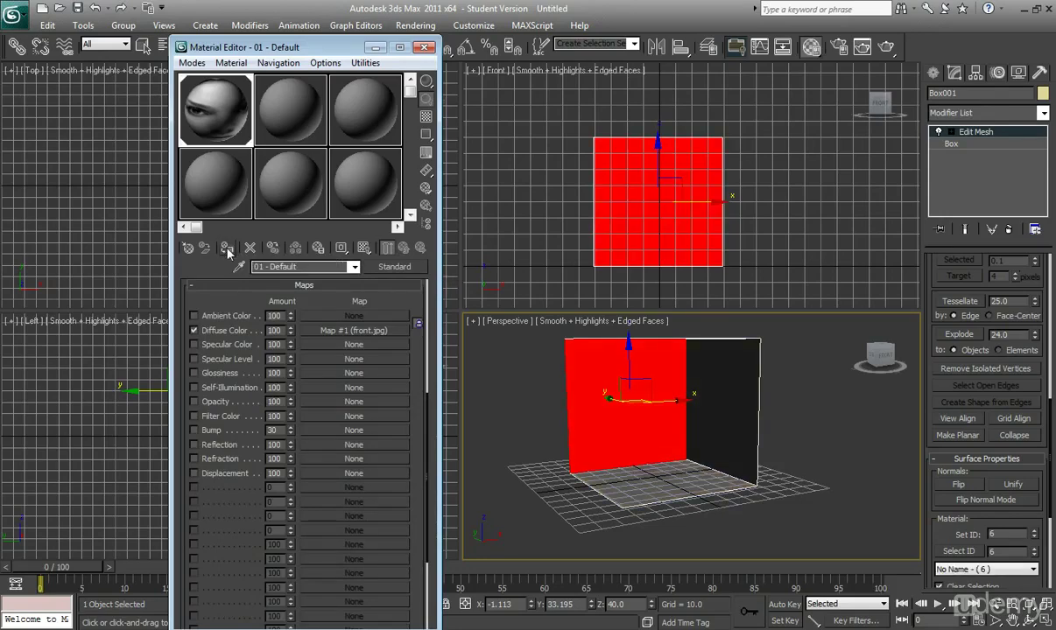
left_click(364, 248)
middle_click_drag(570, 452, 565, 385, "alt")
left_click(643, 416)
- Reselect the box's inner side wall polygon
left_click_drag(243, 52, 483, 98)
left_click(197, 443)
left_click(200, 395)
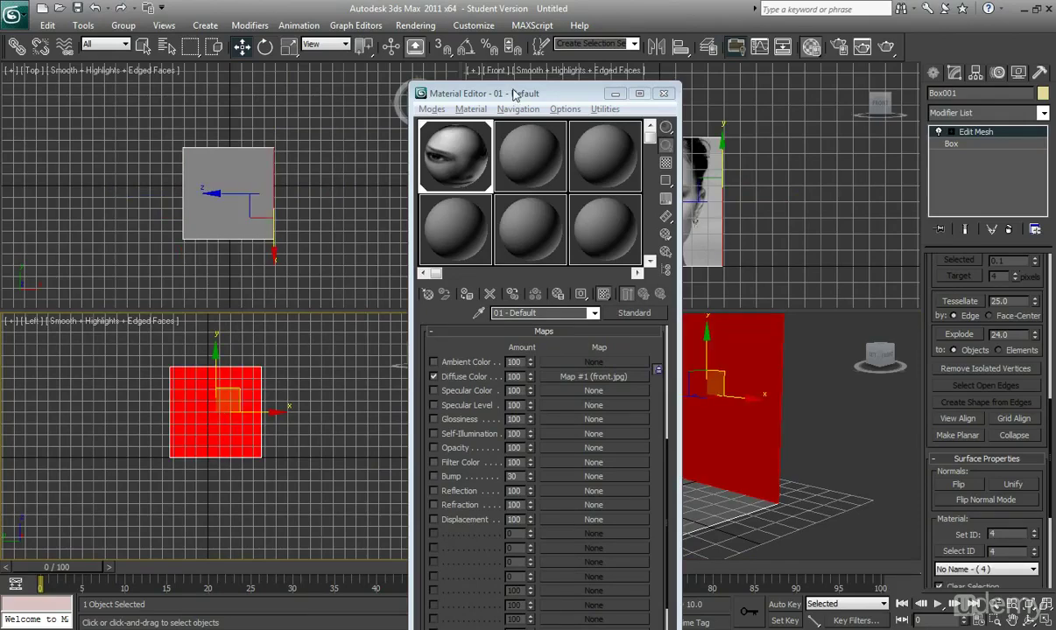
left_click_drag(487, 91, 223, 92)
right_click(655, 482)
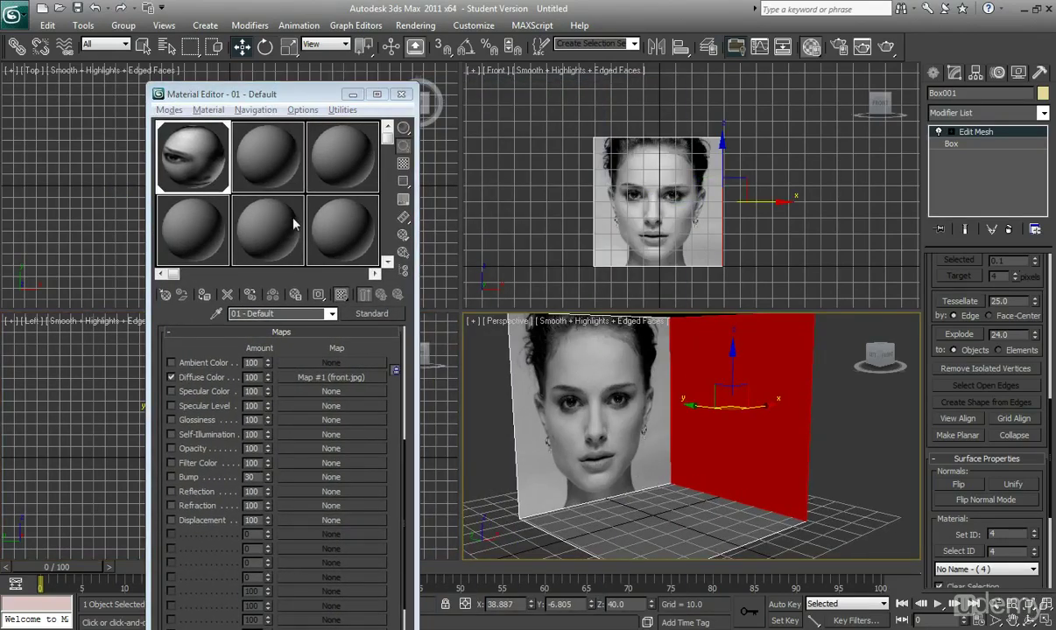
- Set material slot 02's Diffuse map to a Bitmap of side.jpg and show it in the viewport
left_click(267, 192)
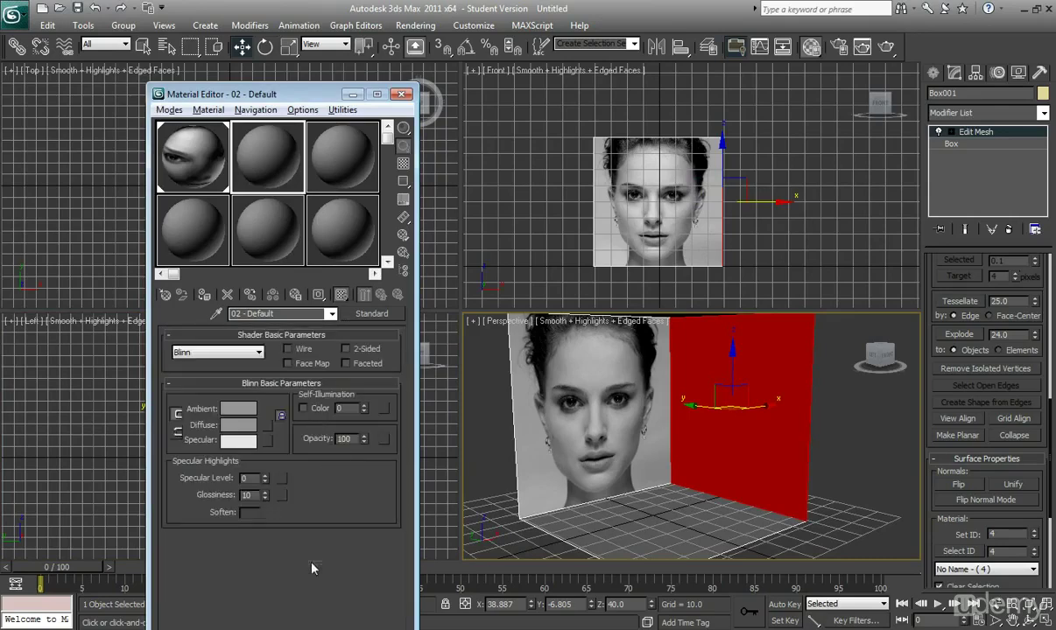
left_click(289, 569)
left_click(327, 377)
double_click(415, 157)
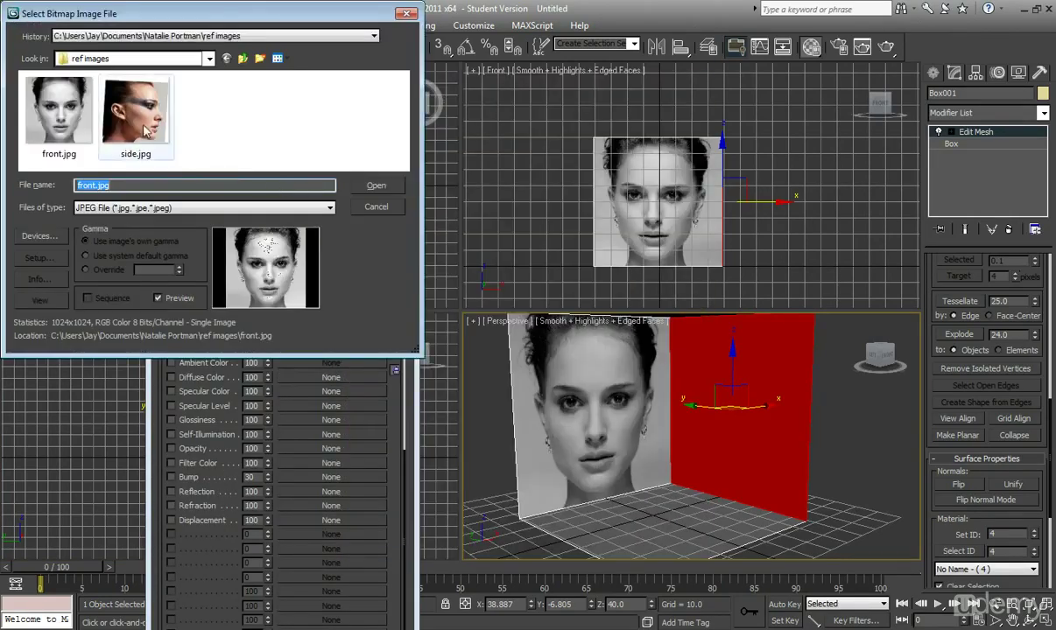
double_click(64, 117)
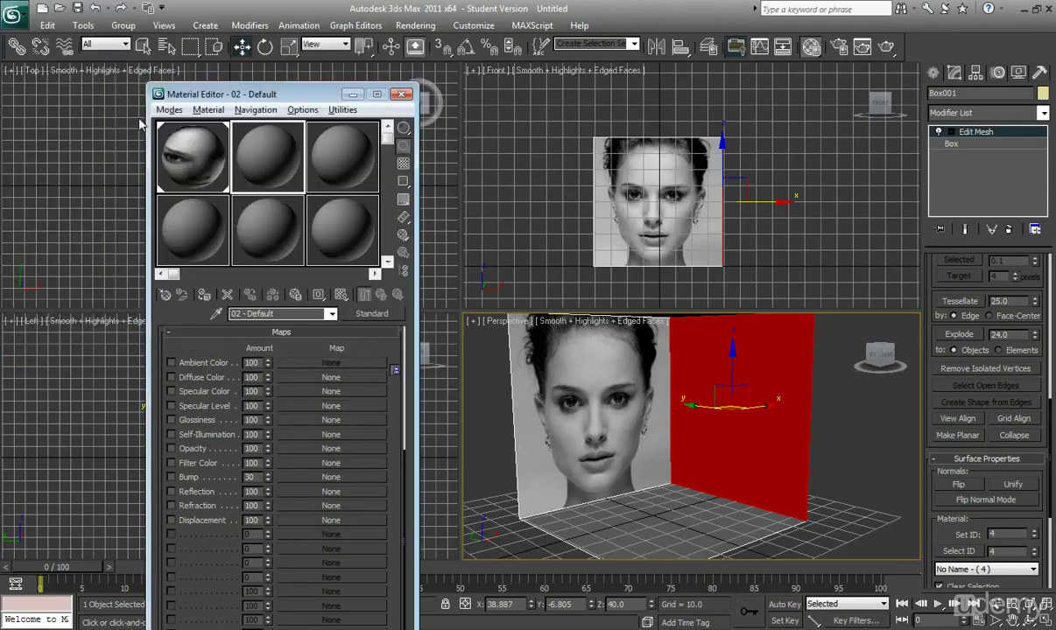
left_click(381, 298)
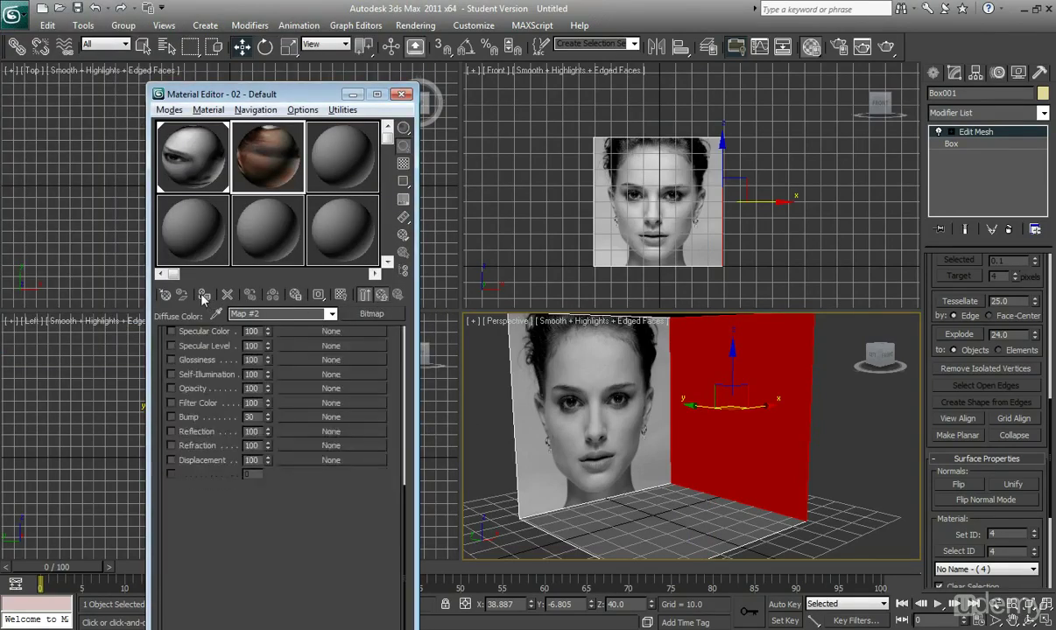
left_click(203, 295)
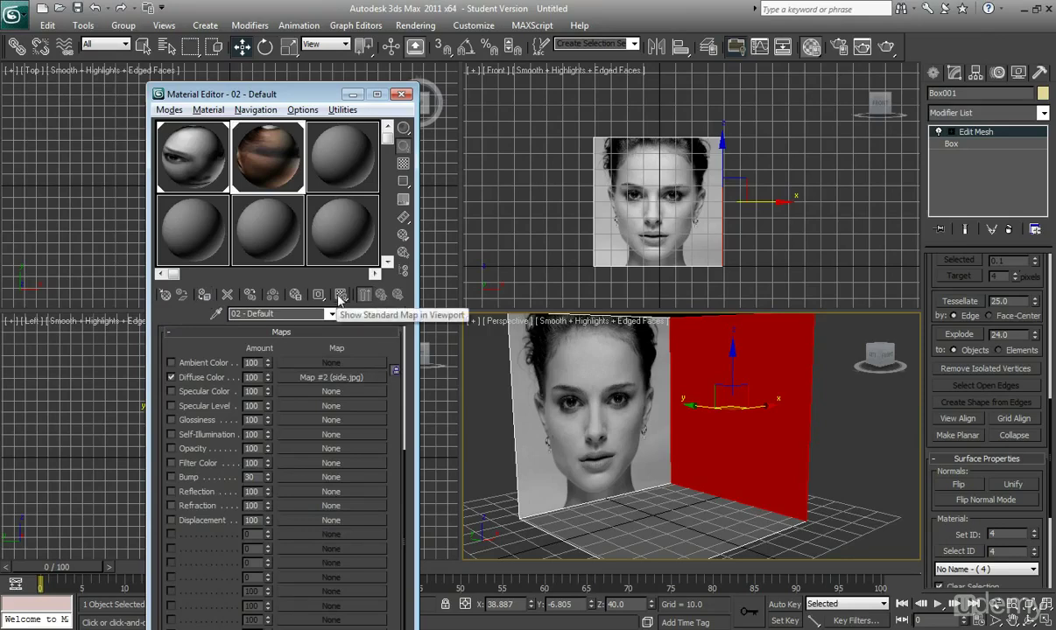
- Set the side.jpg map's V Angle to 180, then view the box from the front
middle_click_drag(620, 416, 596, 399, "alt")
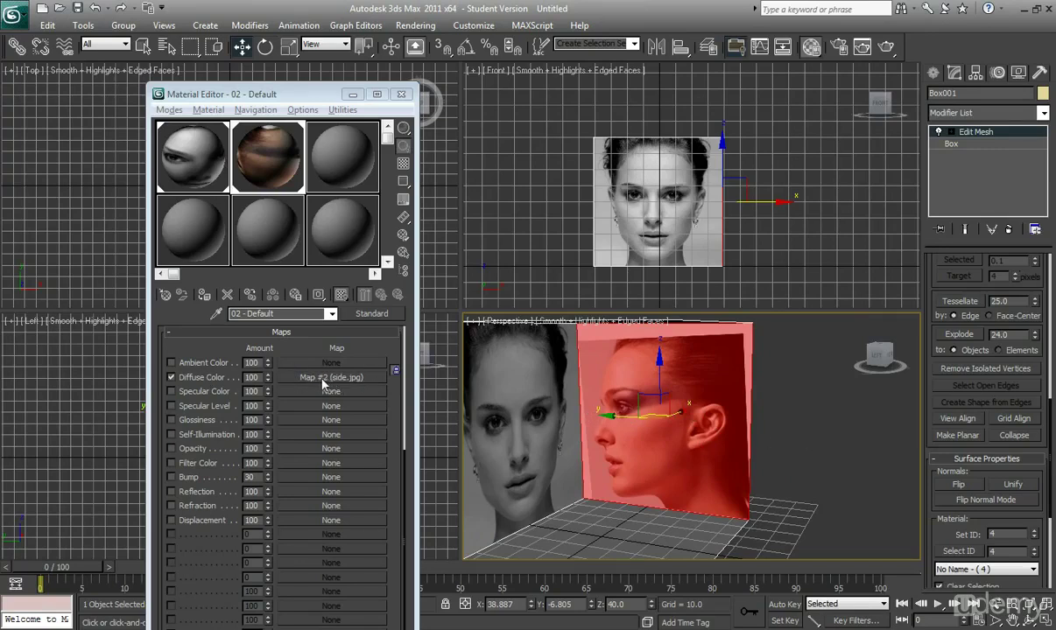
left_click(322, 383)
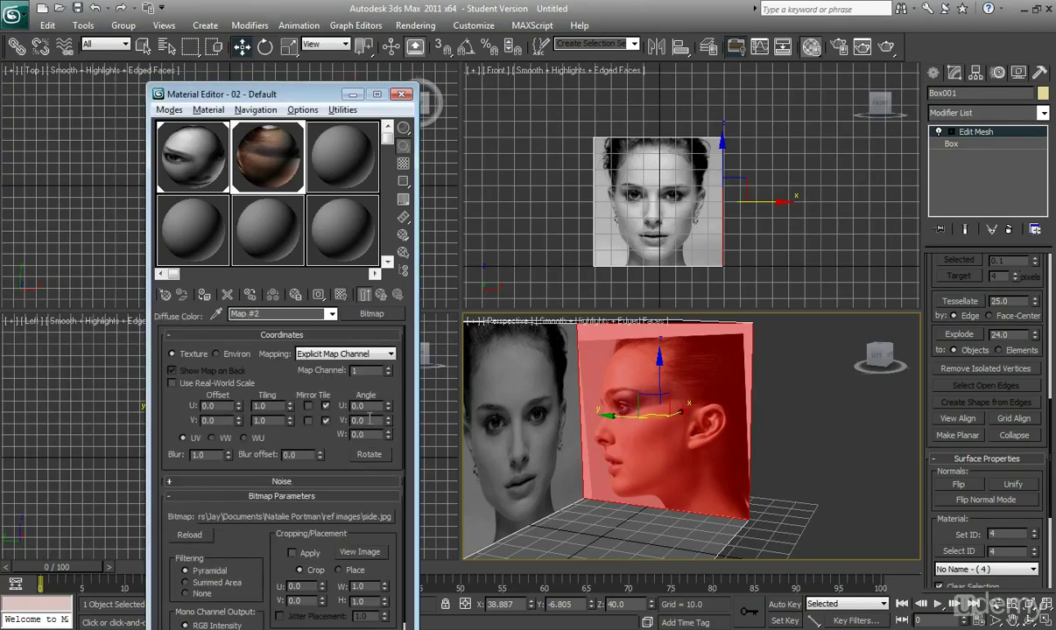
double_click(373, 421)
type("180")
key("Return")
left_click(793, 464)
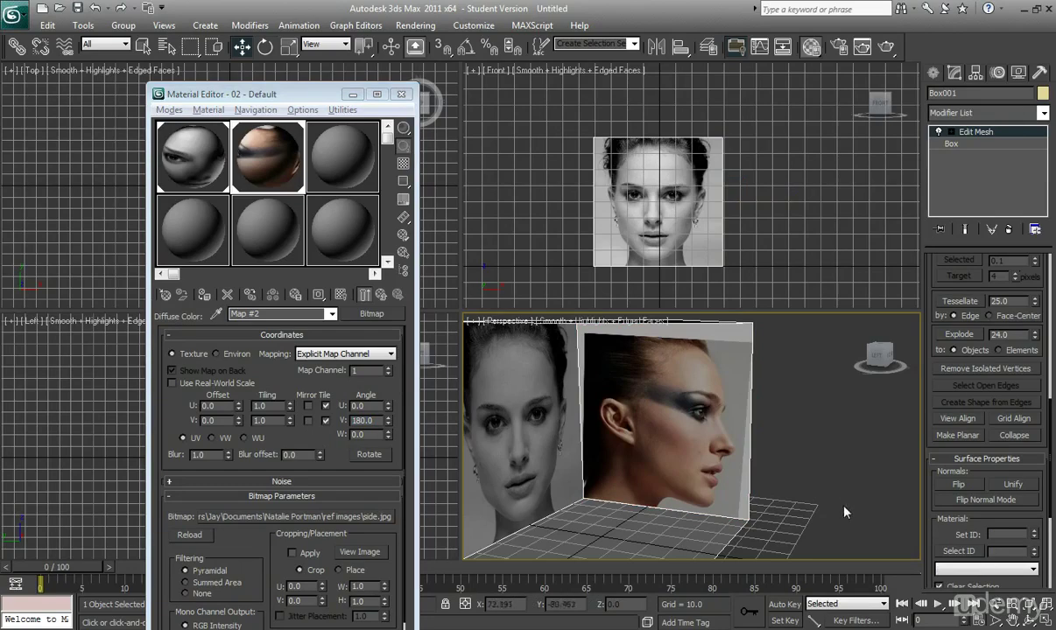
middle_click_drag(794, 477, 816, 493, "alt")
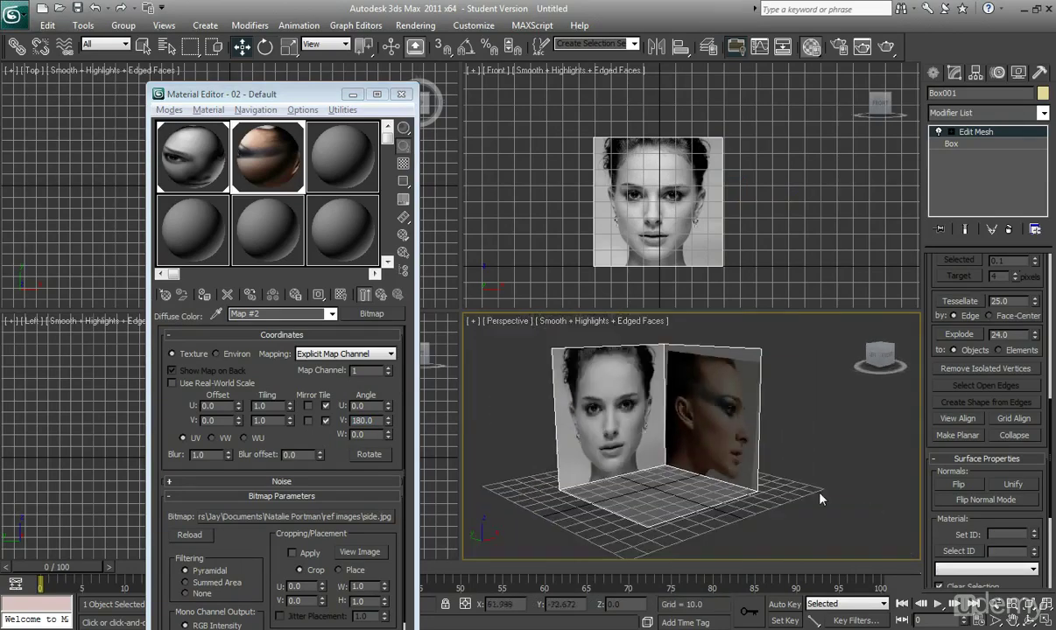
middle_click_drag(821, 499, 810, 483)
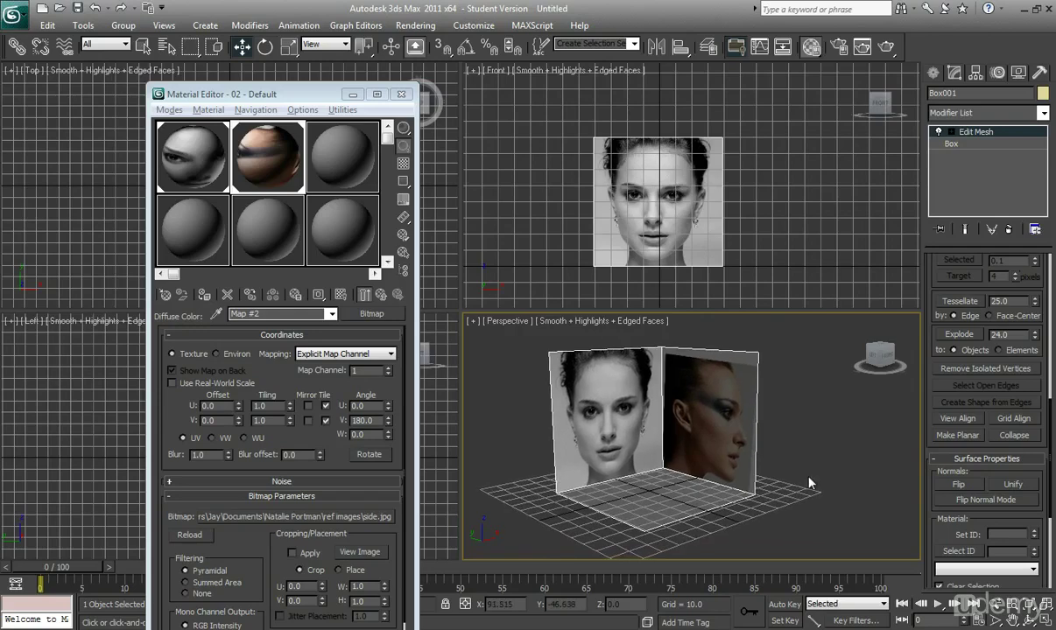